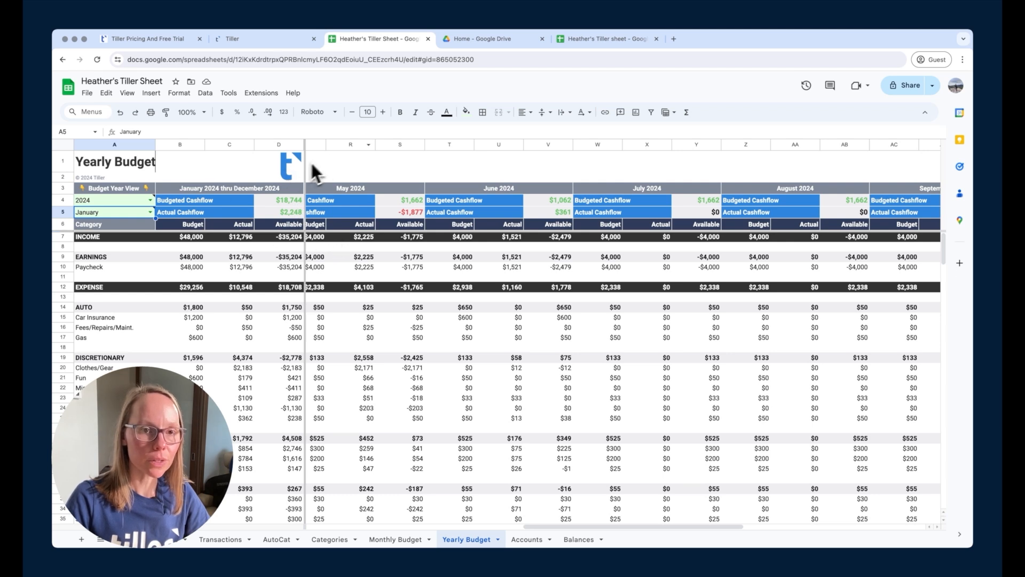
Step: Launch the Tiller Money Feeds add-on and open its template management
{"action": "left_click", "coordinate": [261, 93]}
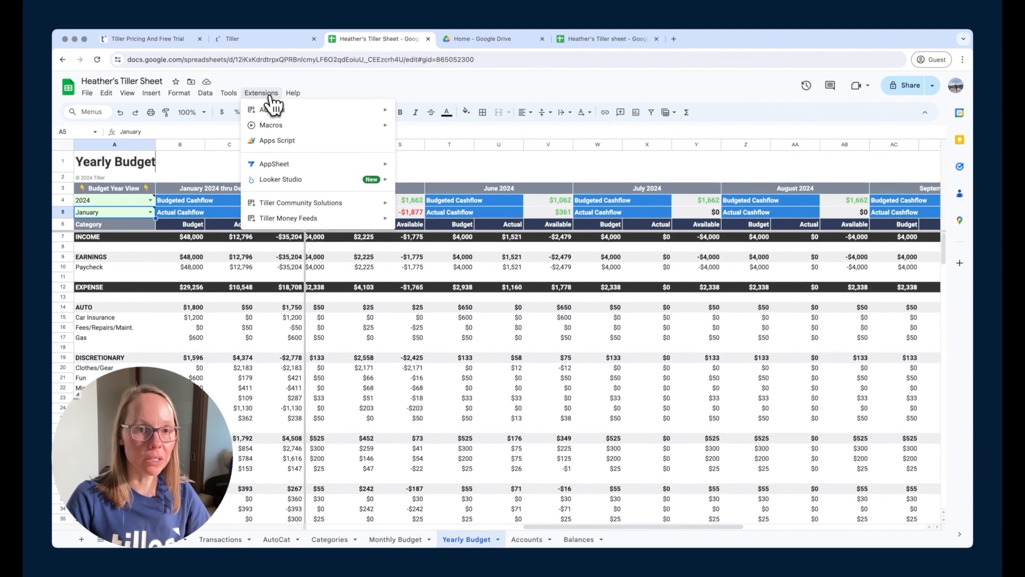
{"action": "mouse_move", "coordinate": [320, 224]}
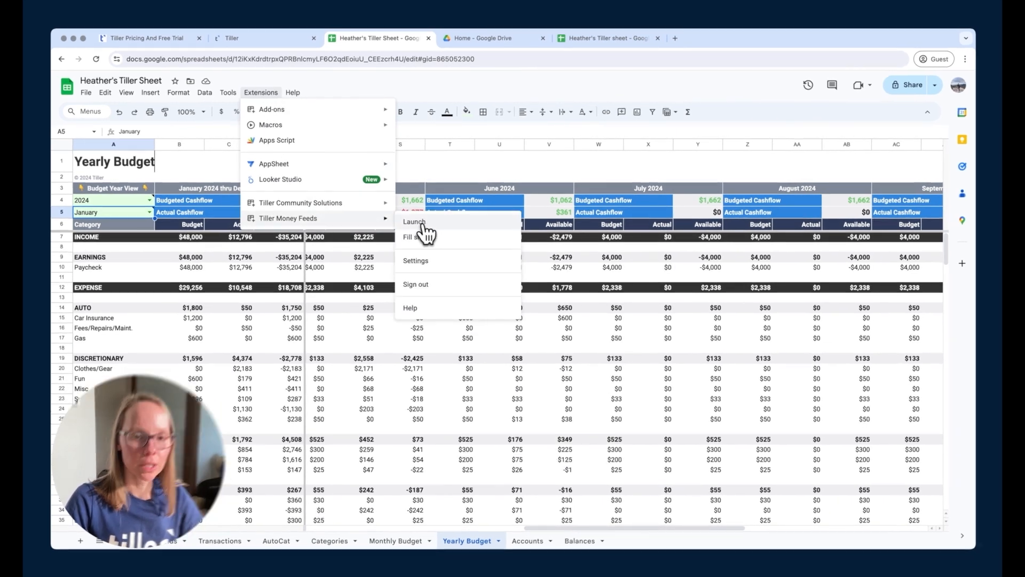
{"action": "left_click", "coordinate": [427, 226]}
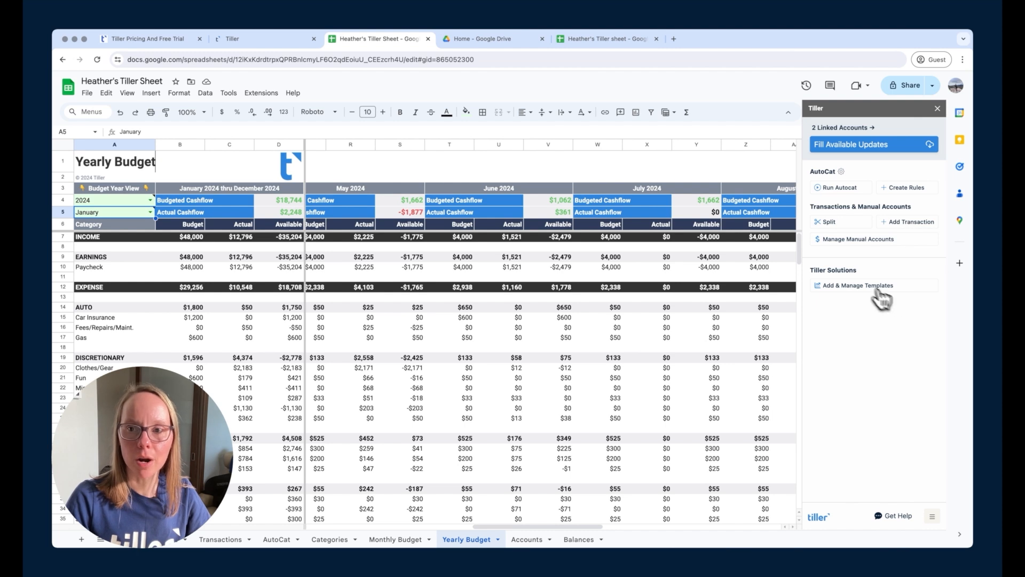
{"action": "left_click", "coordinate": [831, 288]}
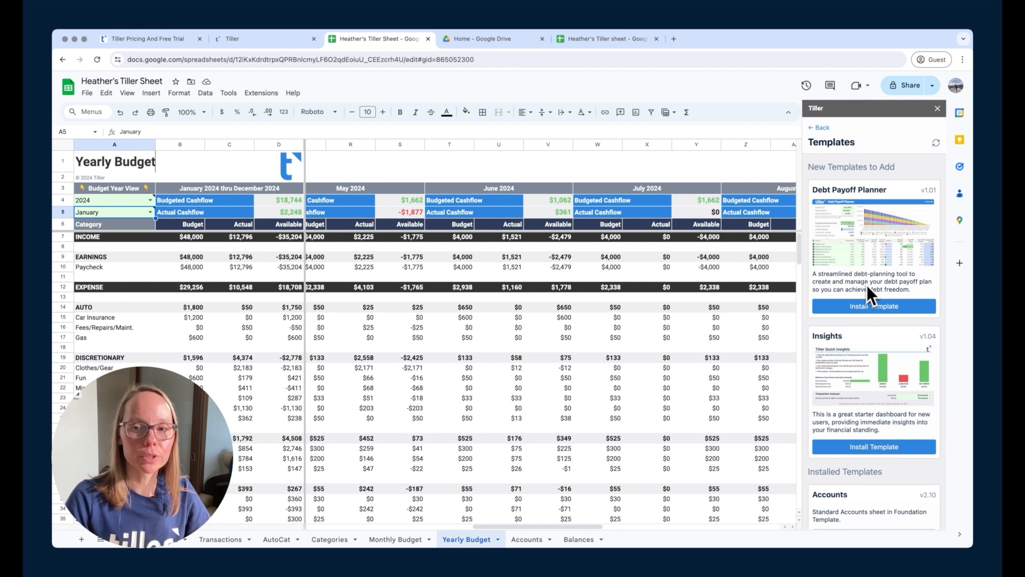
Step: Look through the available and installed templates and install the Debt Payoff Planner template into the spreadsheet
{"action": "scroll", "coordinate": [866, 285], "scroll_direction": "down", "scroll_amount": 5}
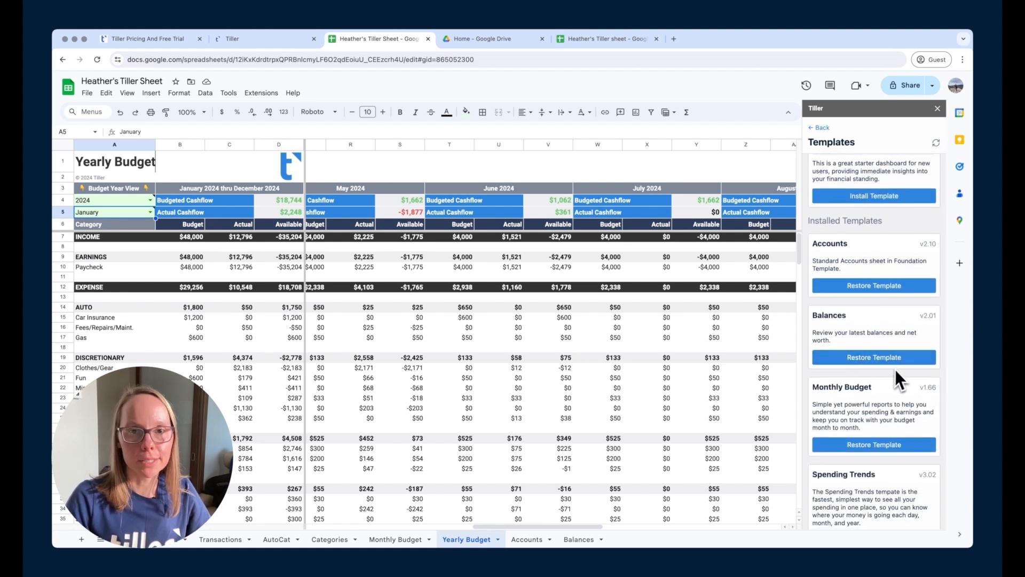
{"action": "scroll", "coordinate": [886, 369], "scroll_direction": "up", "scroll_amount": 5}
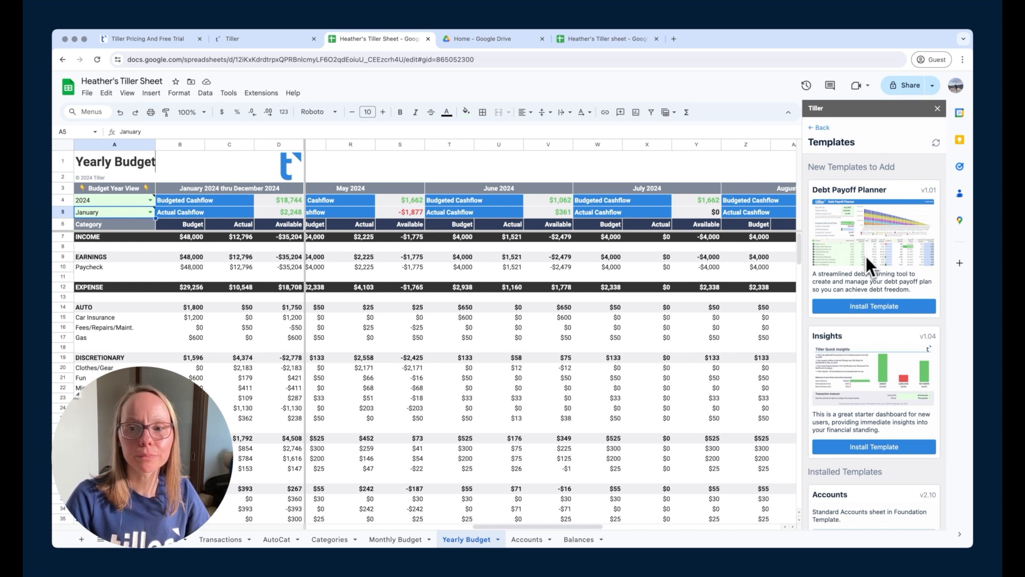
{"action": "left_click", "coordinate": [873, 309]}
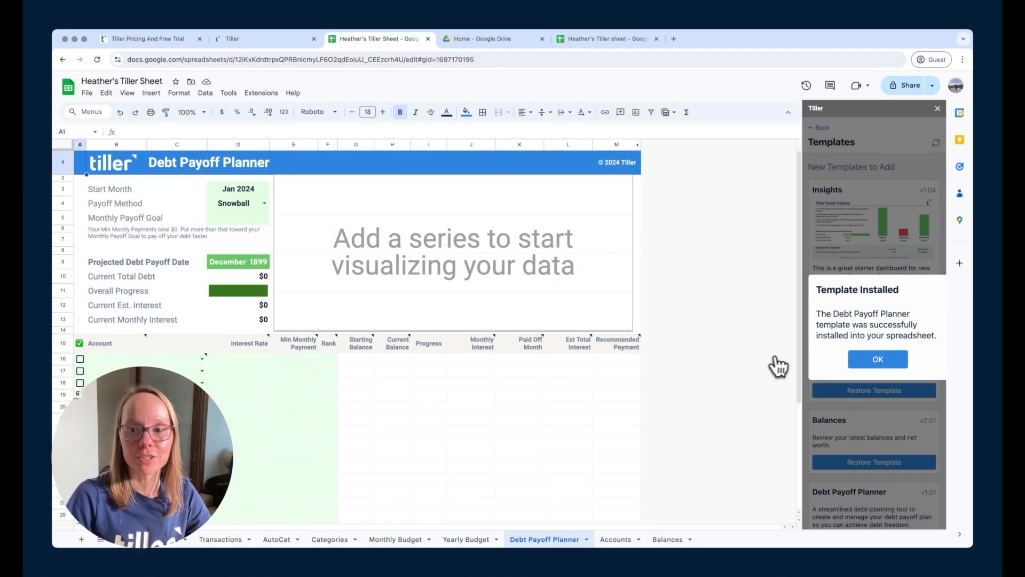
{"action": "left_click", "coordinate": [865, 366]}
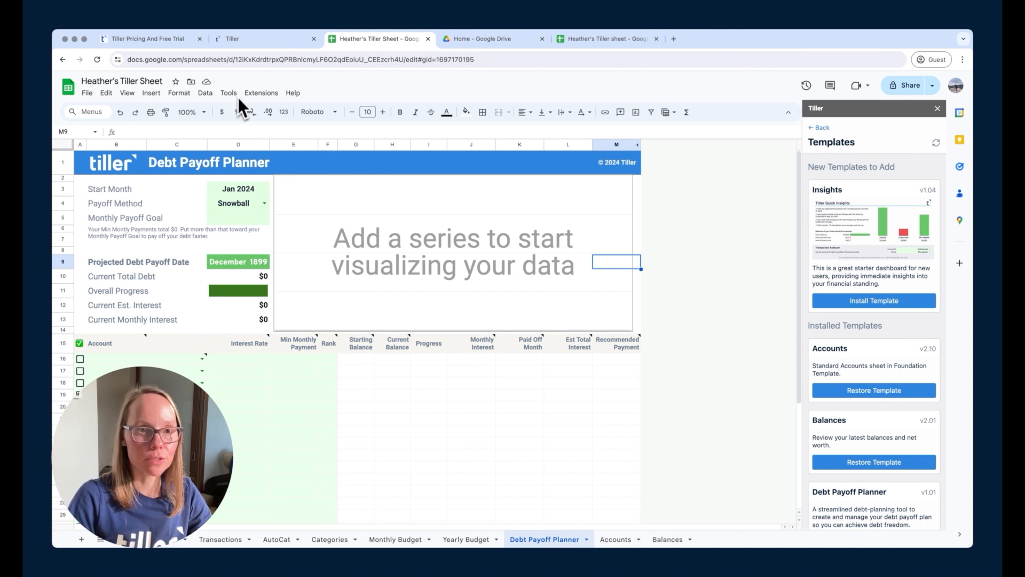
Step: Check the connected accounts in the Tiller Console, then the planner's first interest rate and minimum payment cells
{"action": "left_click", "coordinate": [220, 38]}
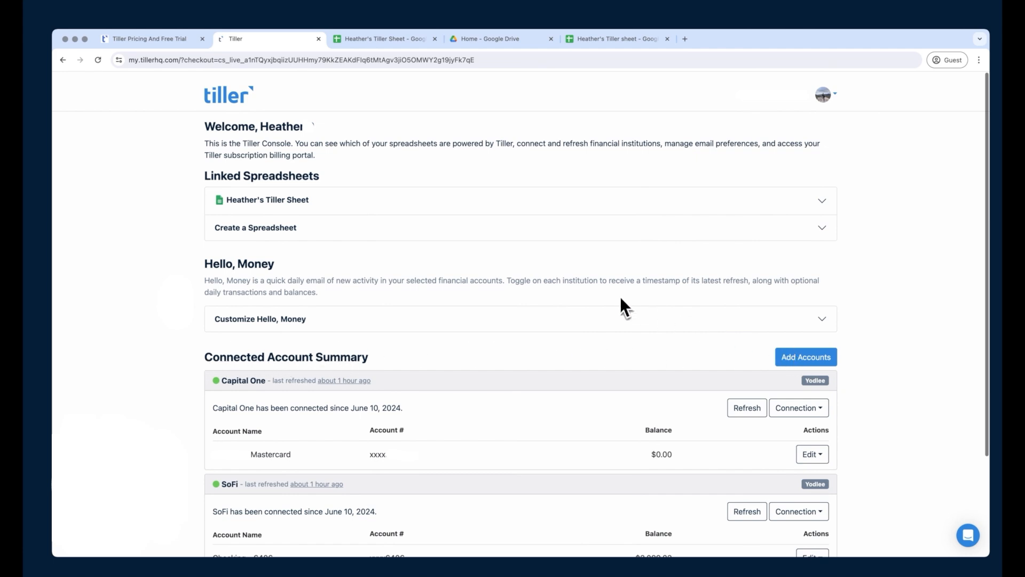
{"action": "left_click", "coordinate": [236, 188]}
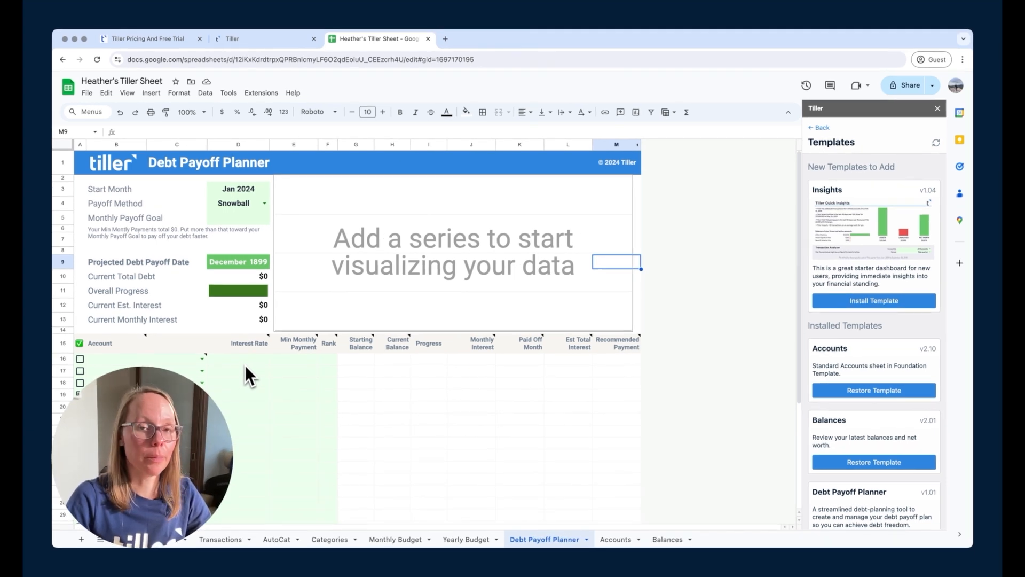
{"action": "left_click", "coordinate": [247, 360]}
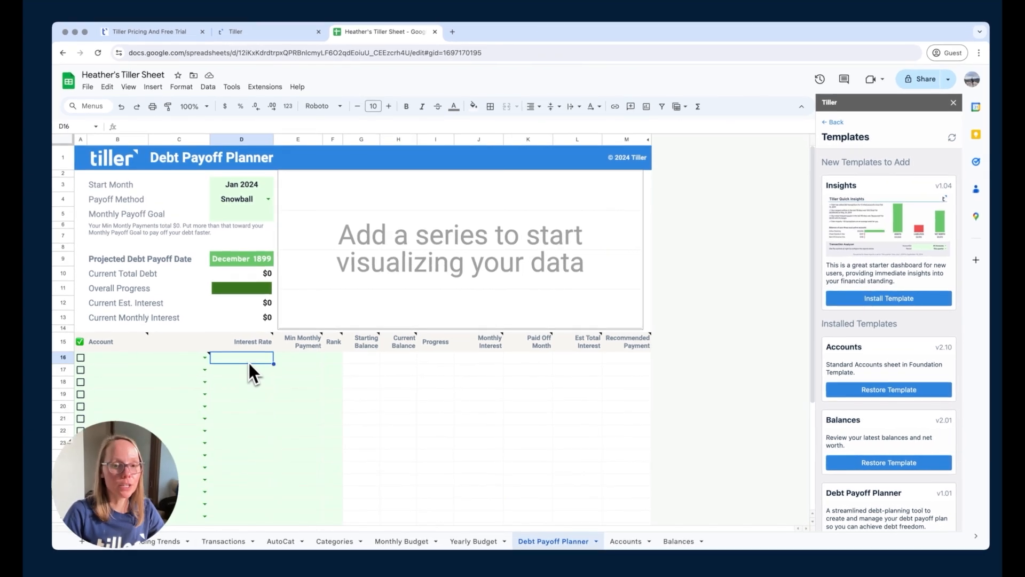
{"action": "left_click", "coordinate": [296, 359]}
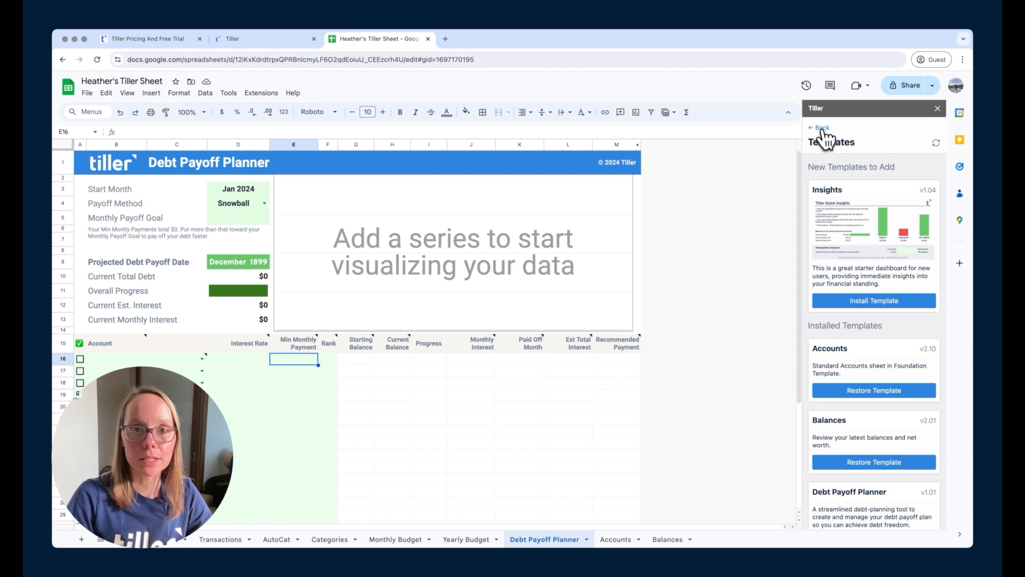
Step: Review the Rav4 entry under the add-on's manual accounts and close the Tiller sidebar
{"action": "left_click", "coordinate": [825, 129]}
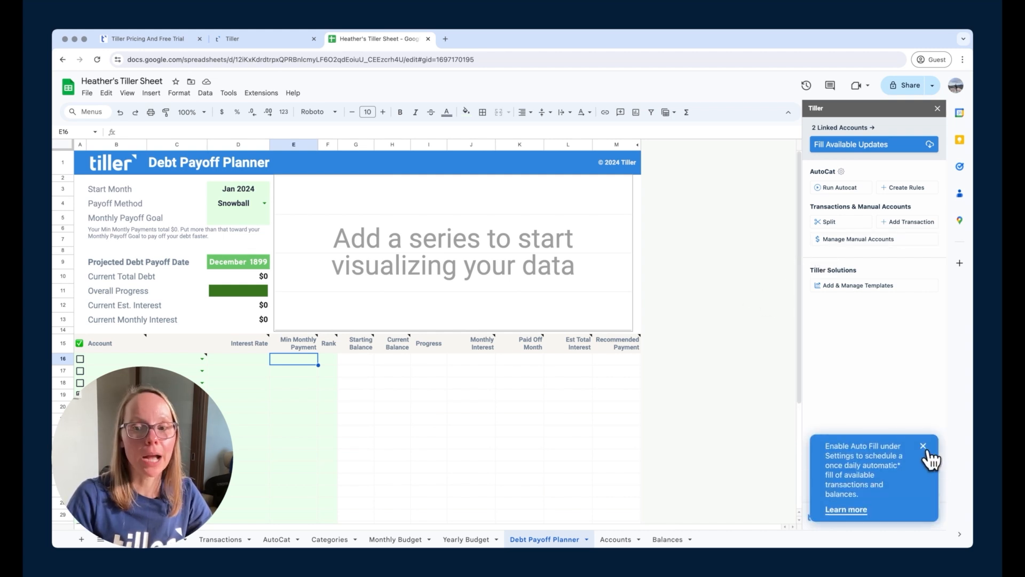
{"action": "left_click", "coordinate": [925, 448]}
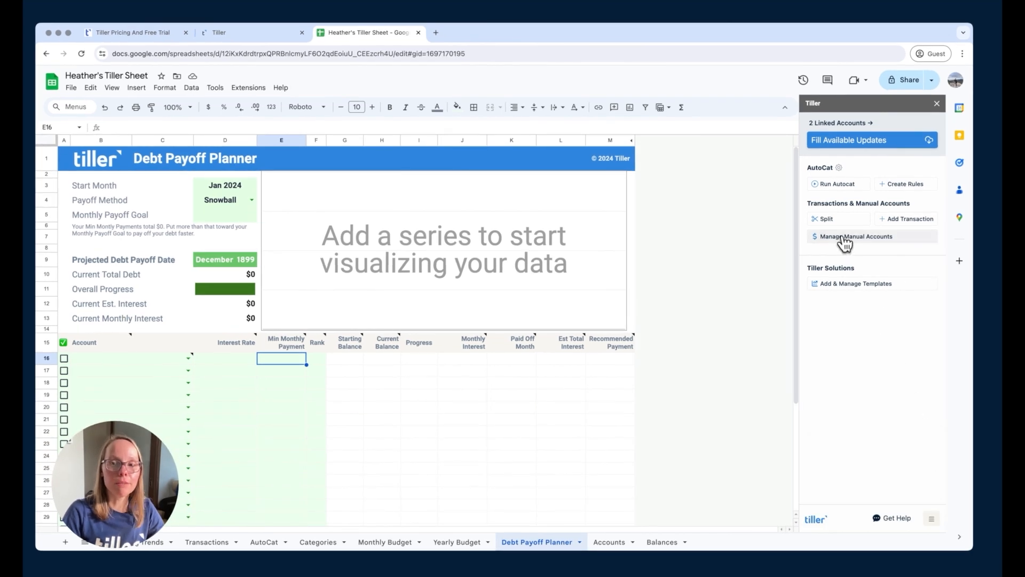
{"action": "left_click", "coordinate": [844, 239]}
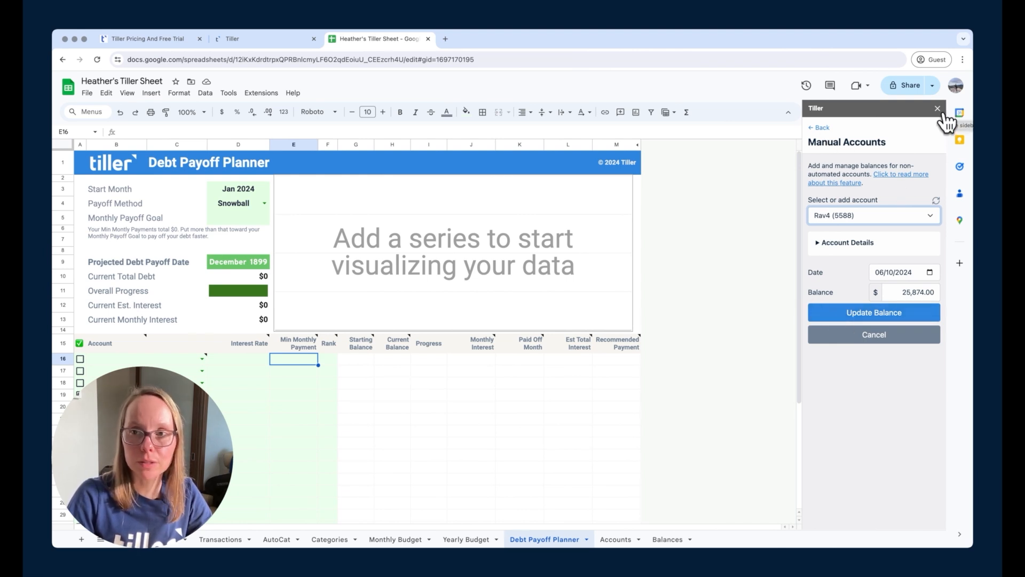
{"action": "left_click", "coordinate": [938, 109]}
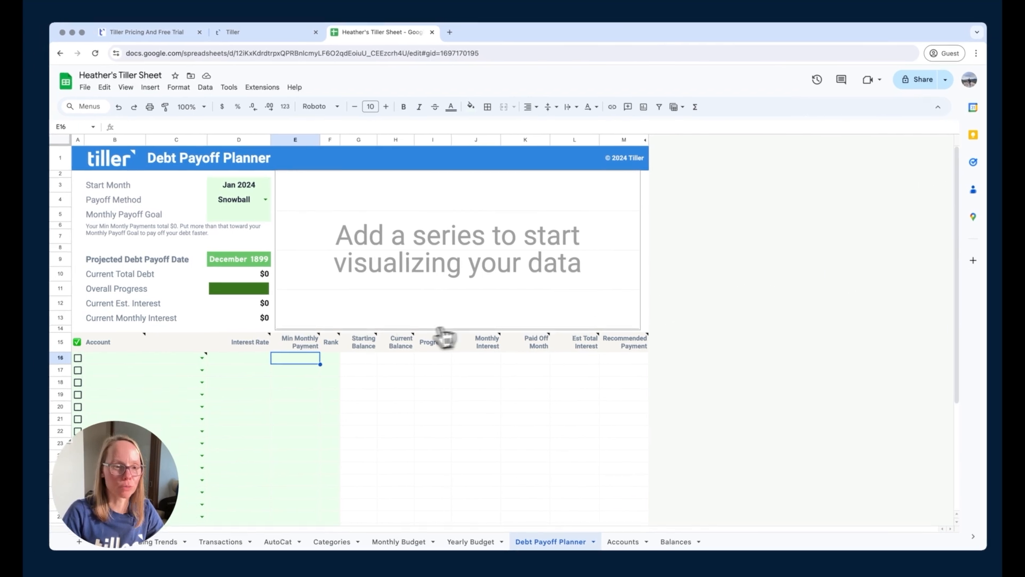
Step: Add Student Loan and Rav4 as the first two accounts in the debt table, in rows 16 and 17
{"action": "left_click", "coordinate": [204, 357]}
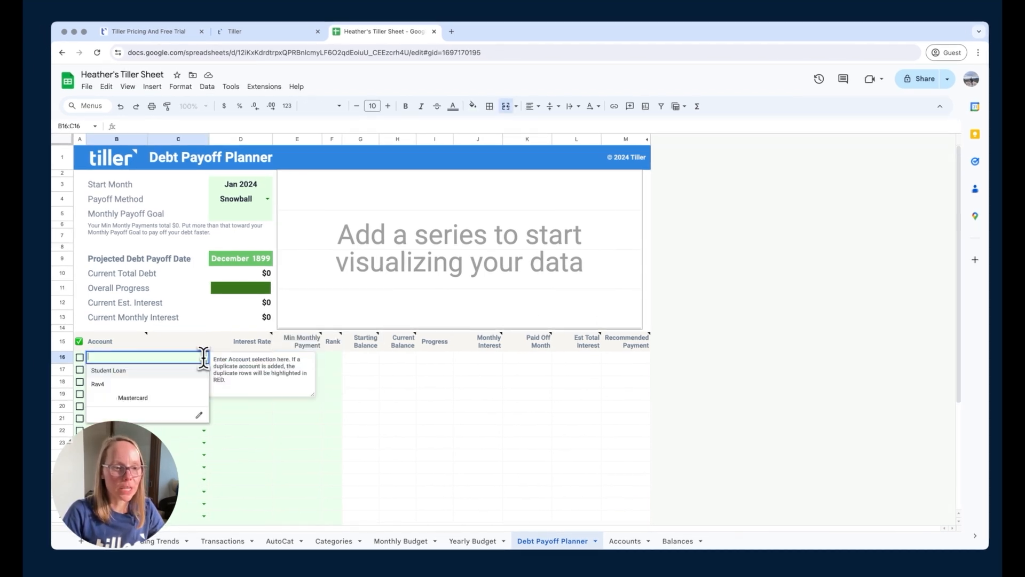
{"action": "left_click", "coordinate": [120, 371]}
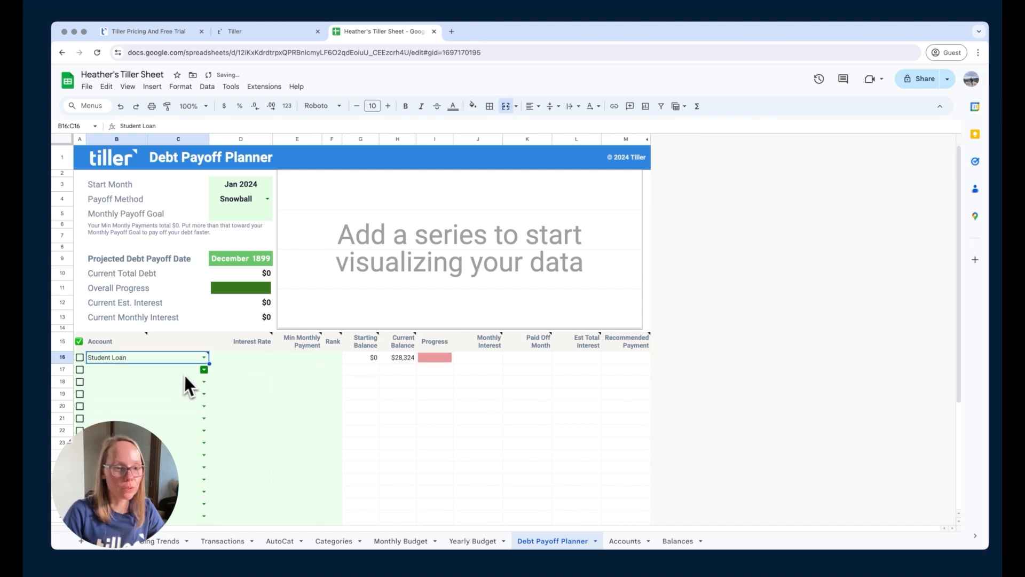
{"action": "left_click", "coordinate": [205, 370]}
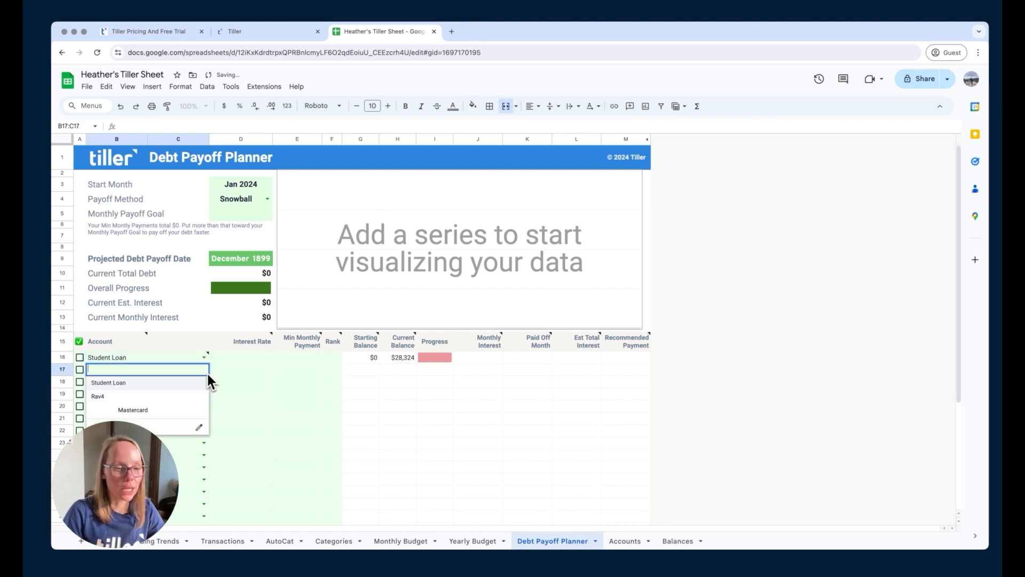
{"action": "left_click", "coordinate": [154, 396]}
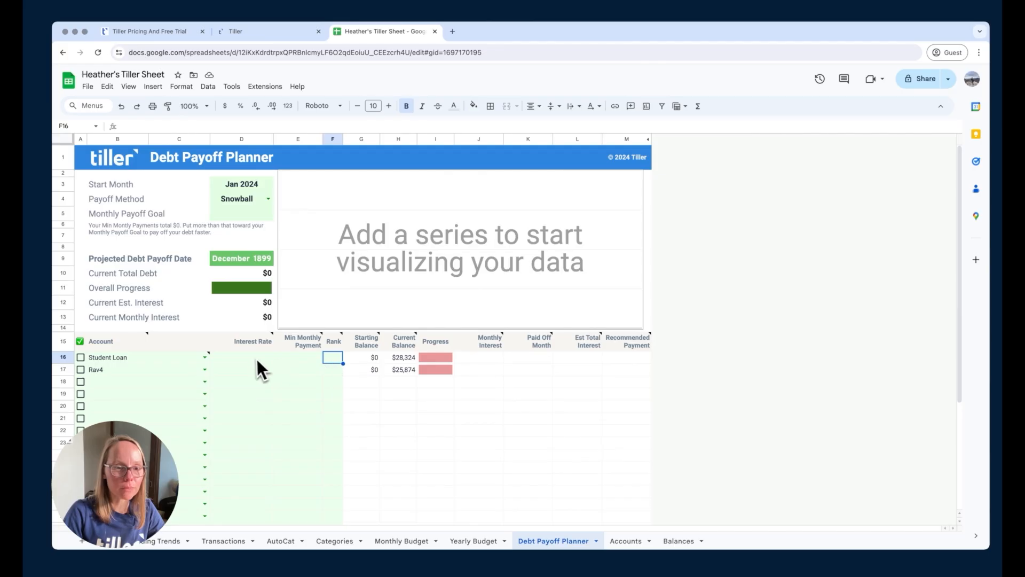
Step: Set the interest rates to 4.5% for Student Loan and 6.8% for Rav4
{"action": "left_click", "coordinate": [250, 357]}
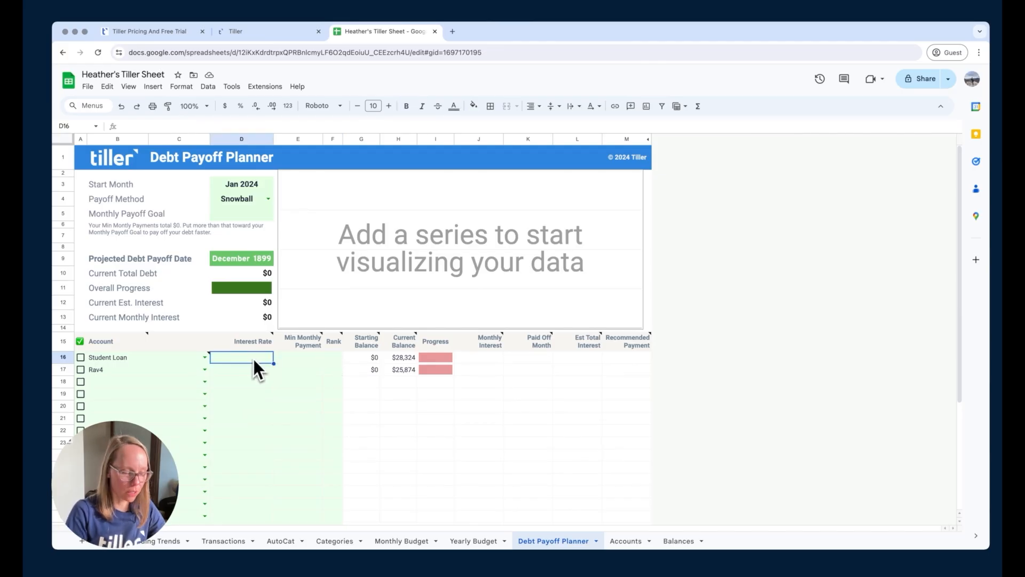
{"action": "type", "text": "4.5%"}
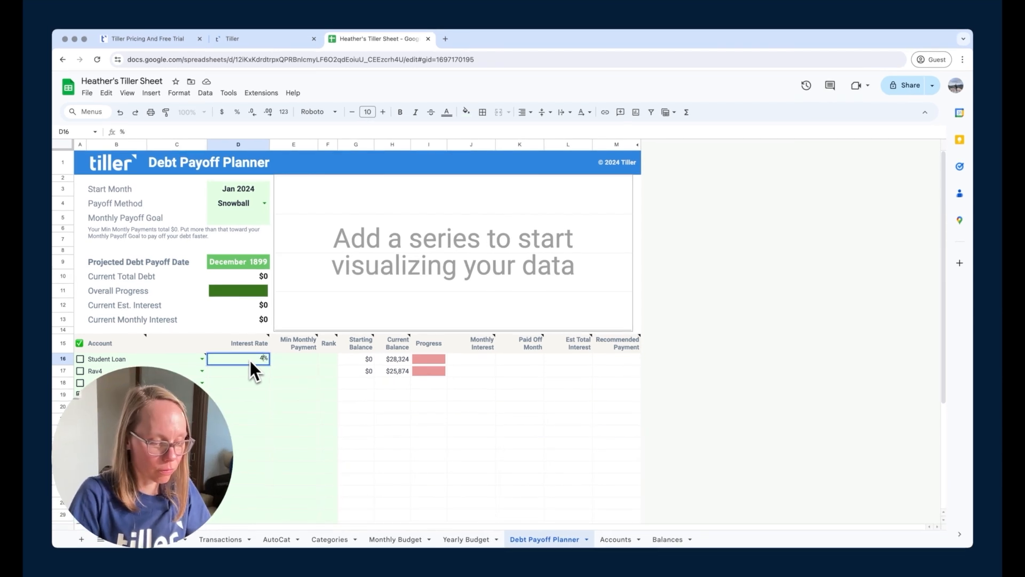
{"action": "key", "text": "Return"}
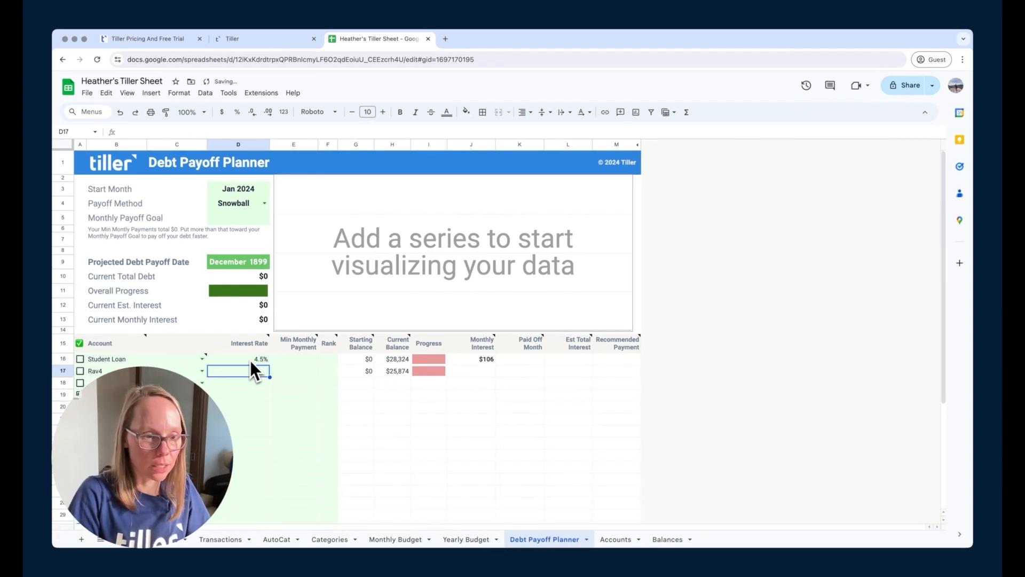
{"action": "type", "text": "6."}
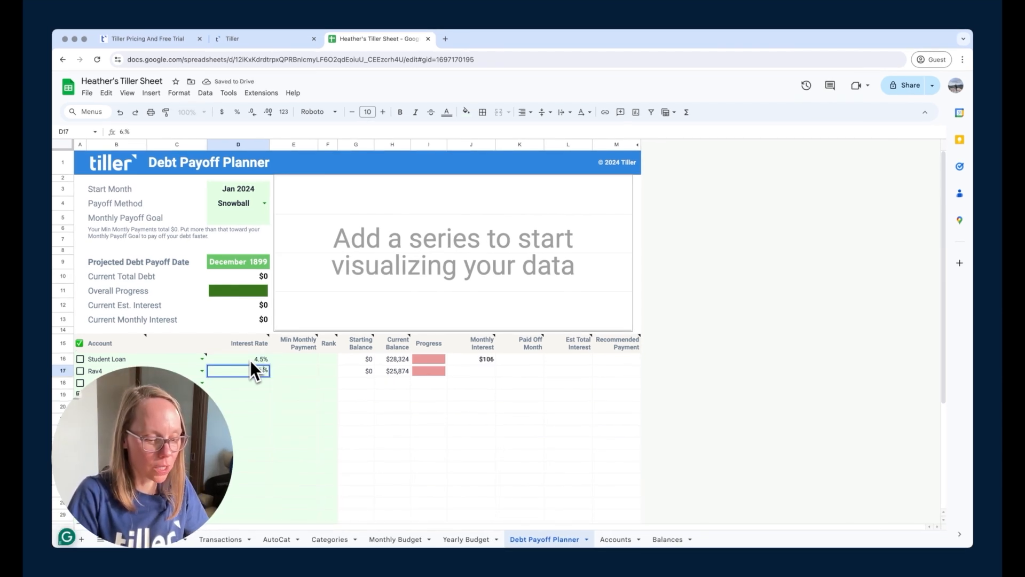
{"action": "type", "text": "8"}
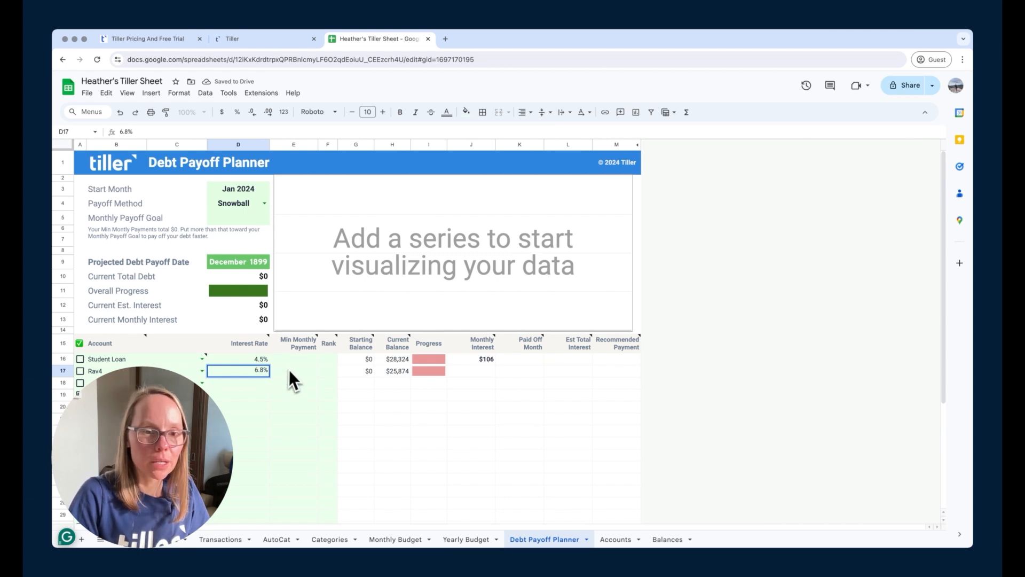
Step: Set the minimum monthly payments to $150 for Student Loan and $600 for Rav4, and include both accounts in the plan
{"action": "left_click", "coordinate": [293, 362]}
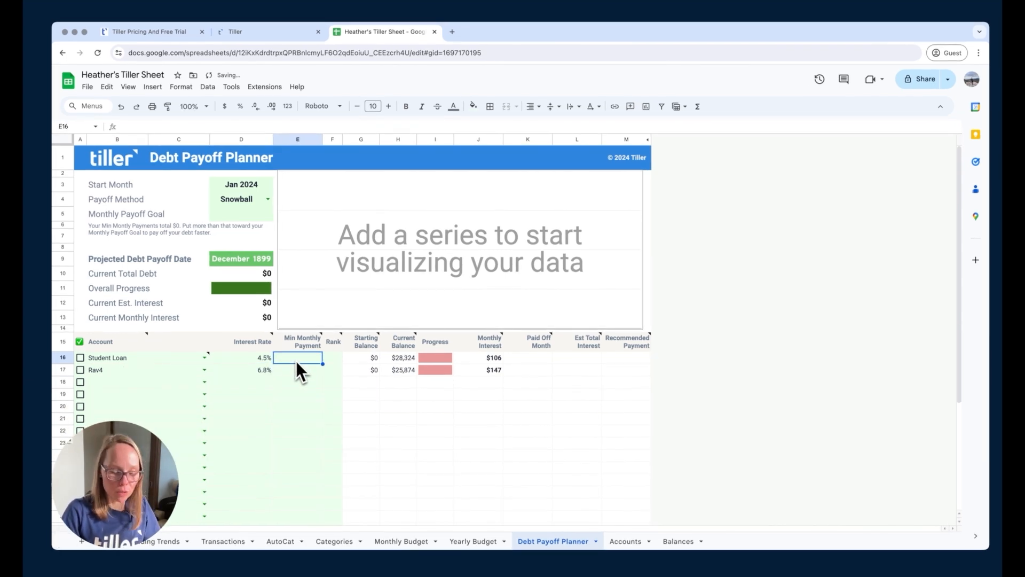
{"action": "type", "text": "150"}
{"action": "key", "text": "Return"}
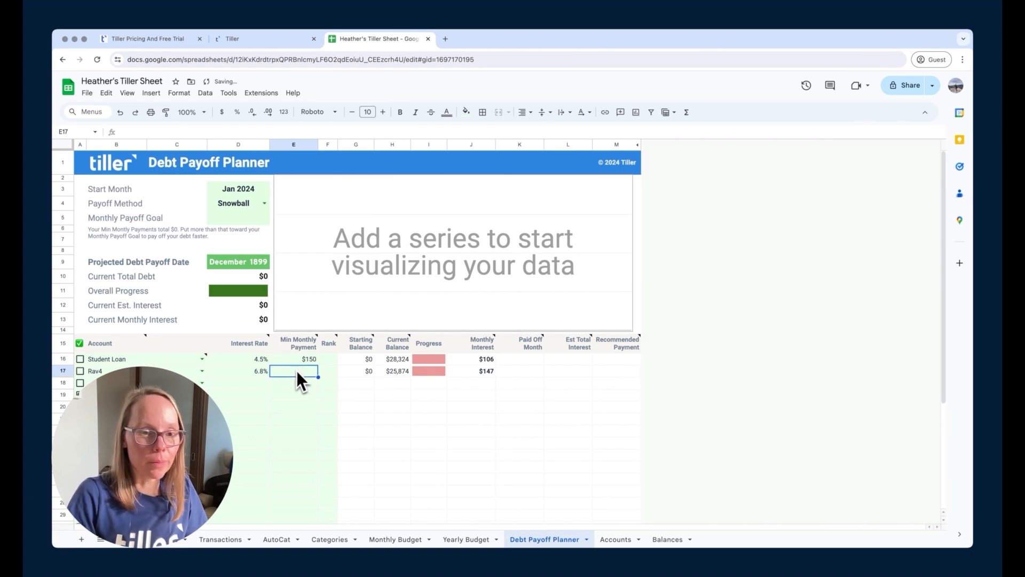
{"action": "type", "text": "600"}
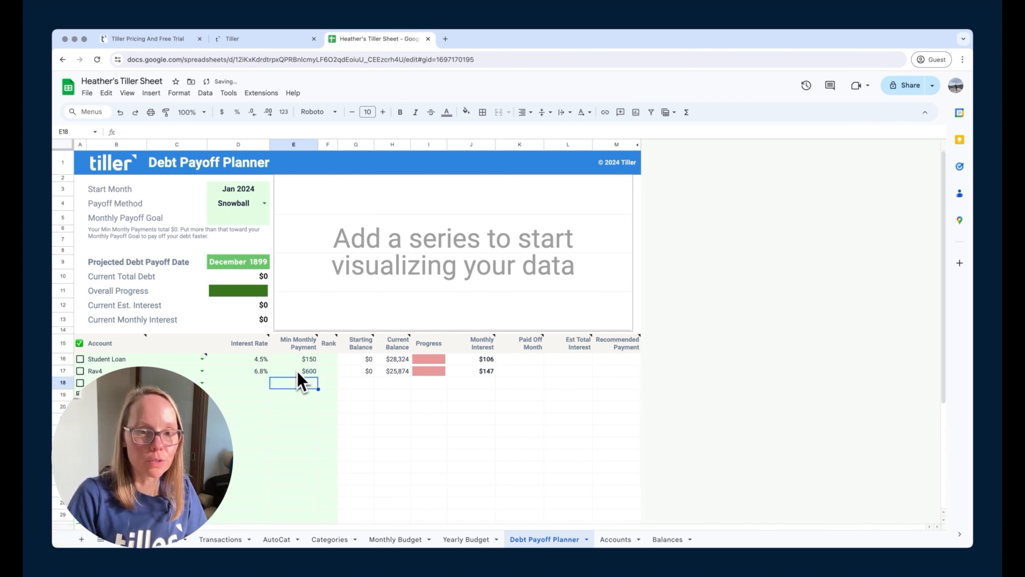
{"action": "key", "text": "Return"}
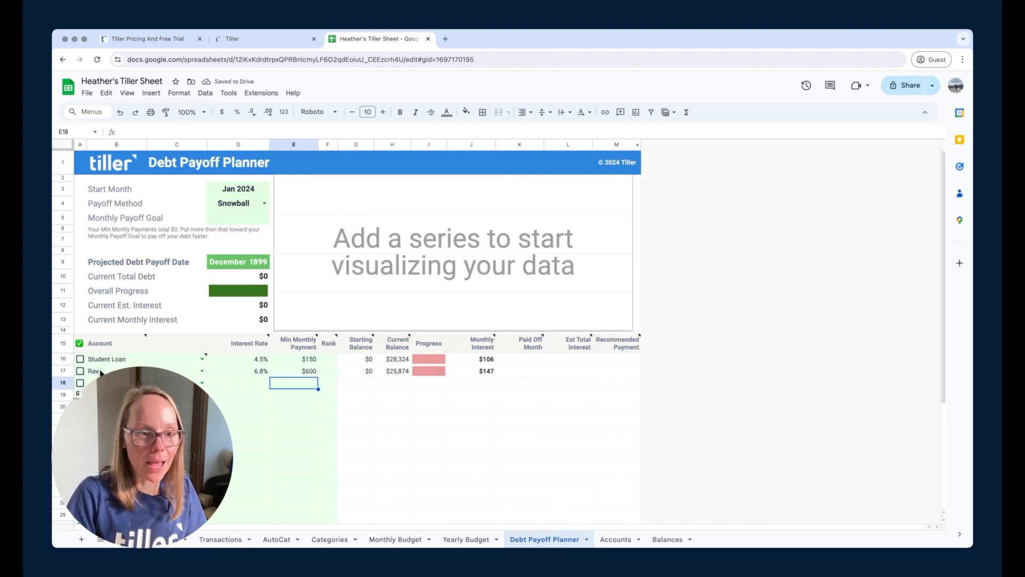
{"action": "left_click", "coordinate": [82, 359]}
{"action": "left_click", "coordinate": [80, 370]}
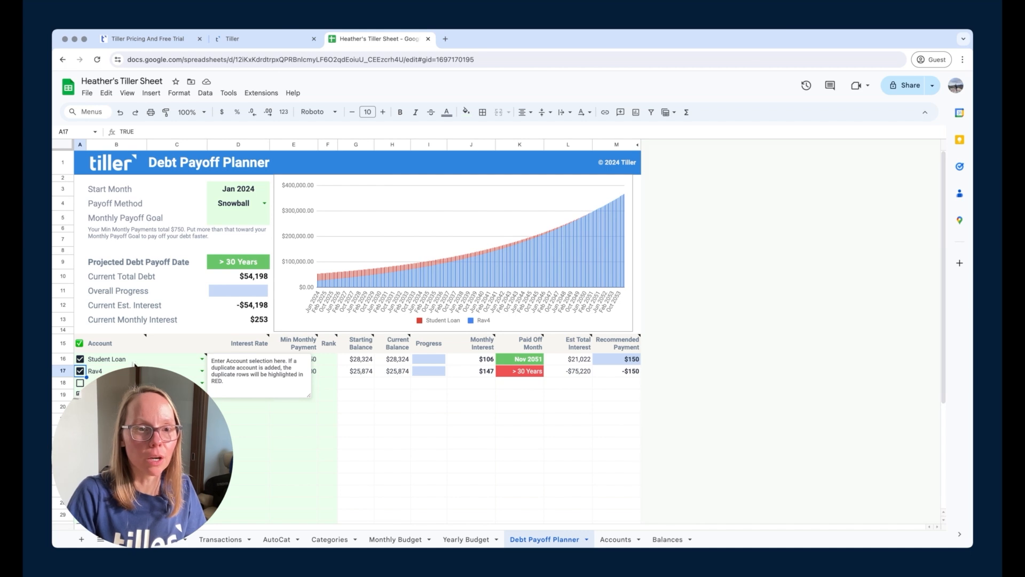
Step: Check the sum of the two minimum payments and set the Monthly Payoff Goal to $1,000
{"action": "left_click", "coordinate": [238, 217]}
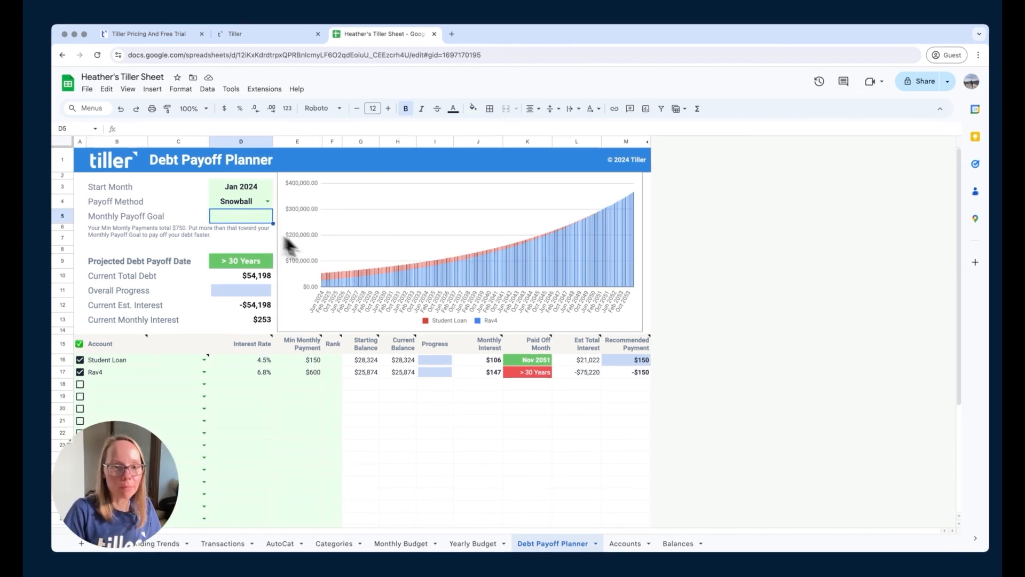
{"action": "left_click_drag", "start_coordinate": [319, 362], "coordinate": [306, 374]}
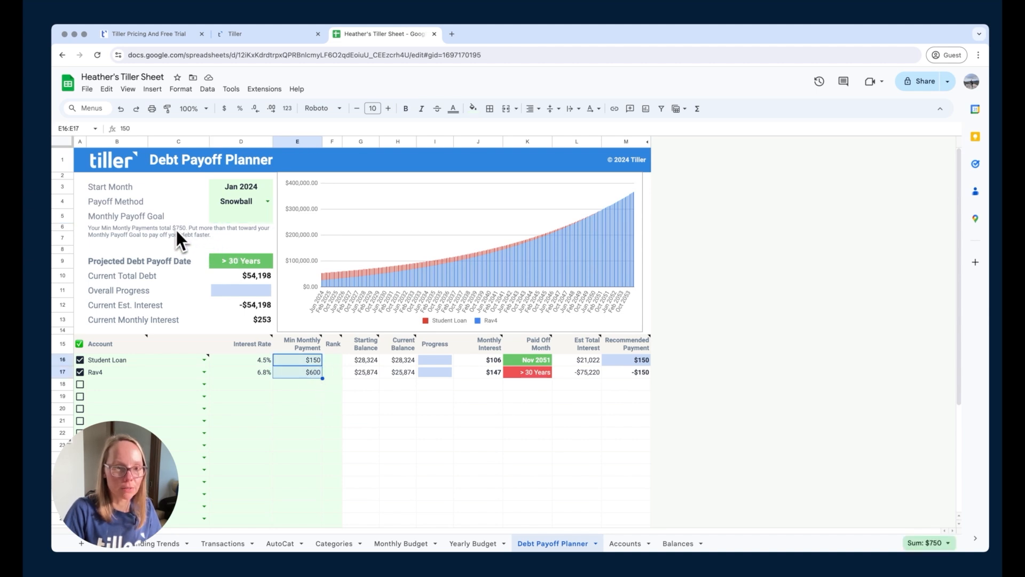
{"action": "left_click", "coordinate": [221, 219]}
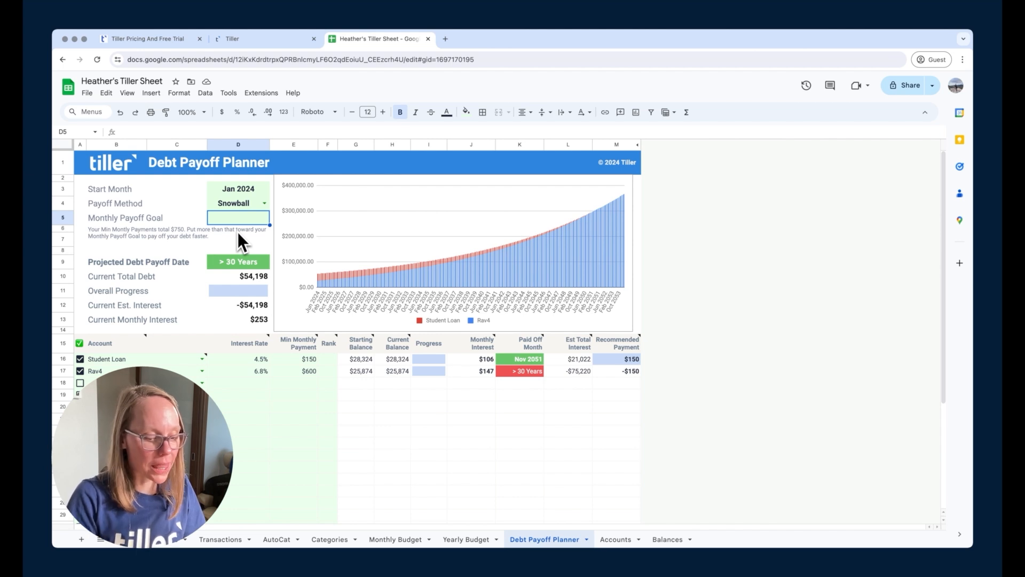
{"action": "type", "text": "1000"}
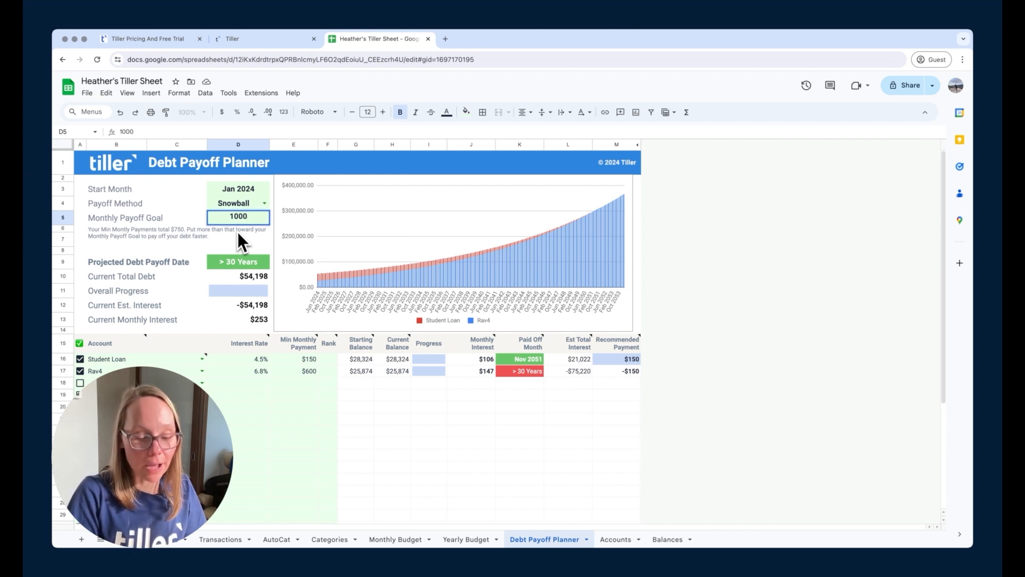
{"action": "key", "text": "Return"}
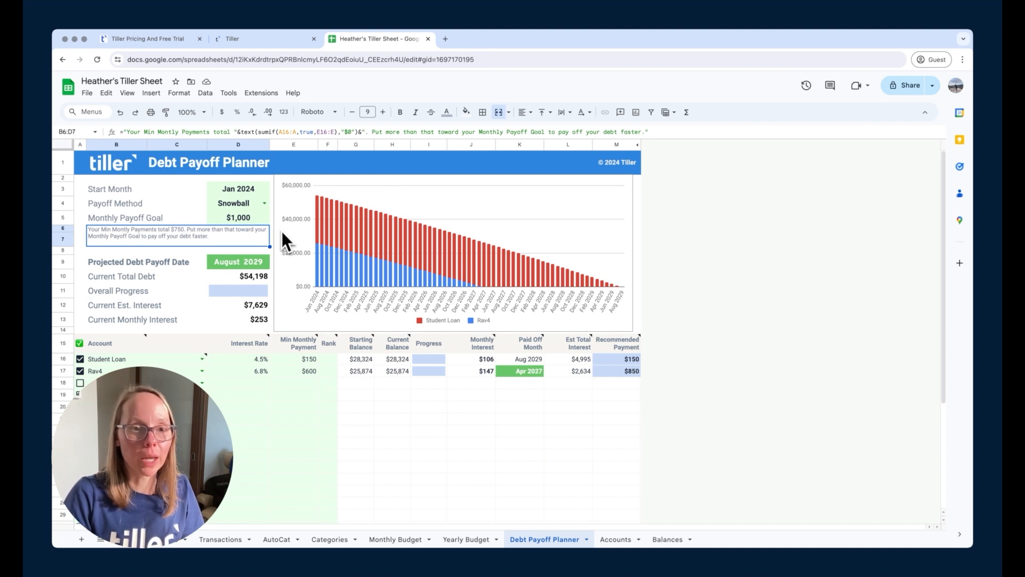
Step: Review the Payoff Method options and set the method to Avalanche
{"action": "left_click", "coordinate": [263, 203]}
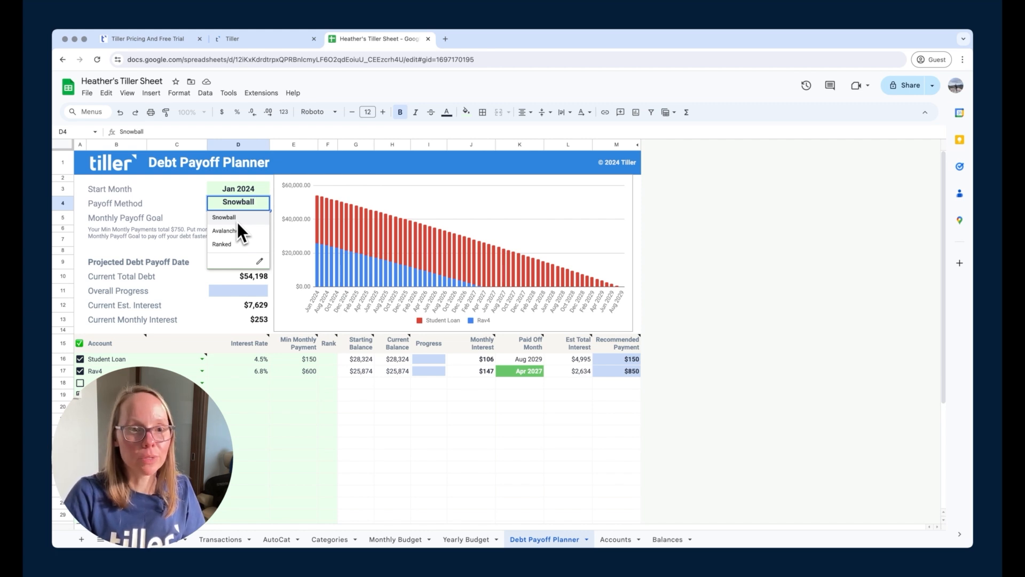
{"action": "left_click", "coordinate": [393, 417]}
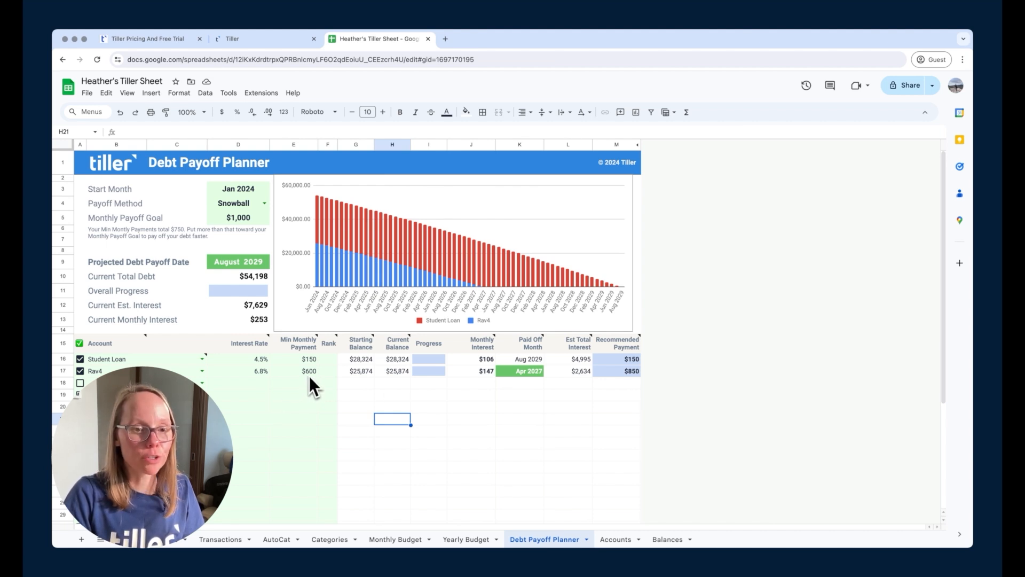
{"action": "scroll", "coordinate": [309, 376], "scroll_direction": "down", "scroll_amount": 1}
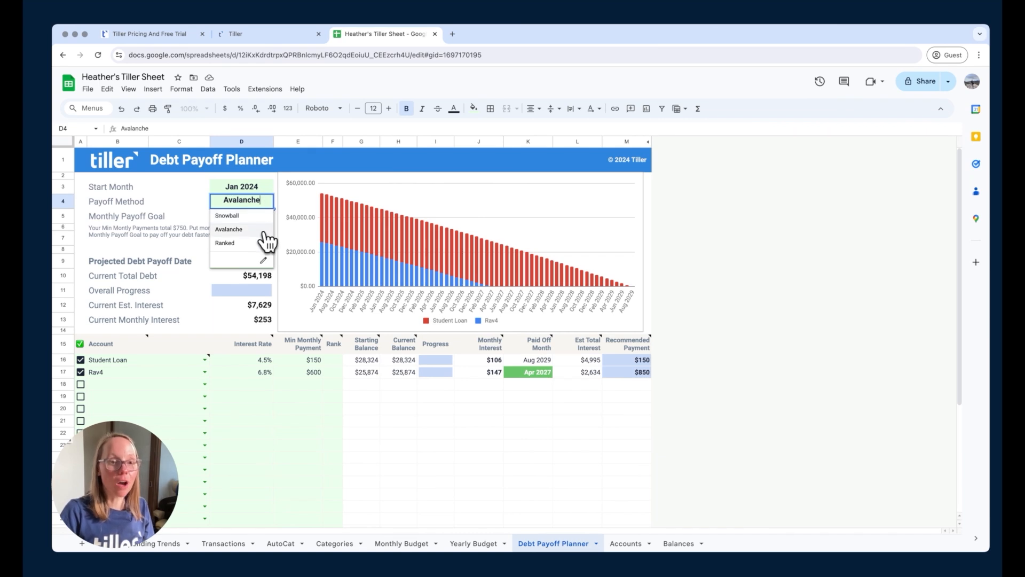
{"action": "left_click", "coordinate": [262, 232]}
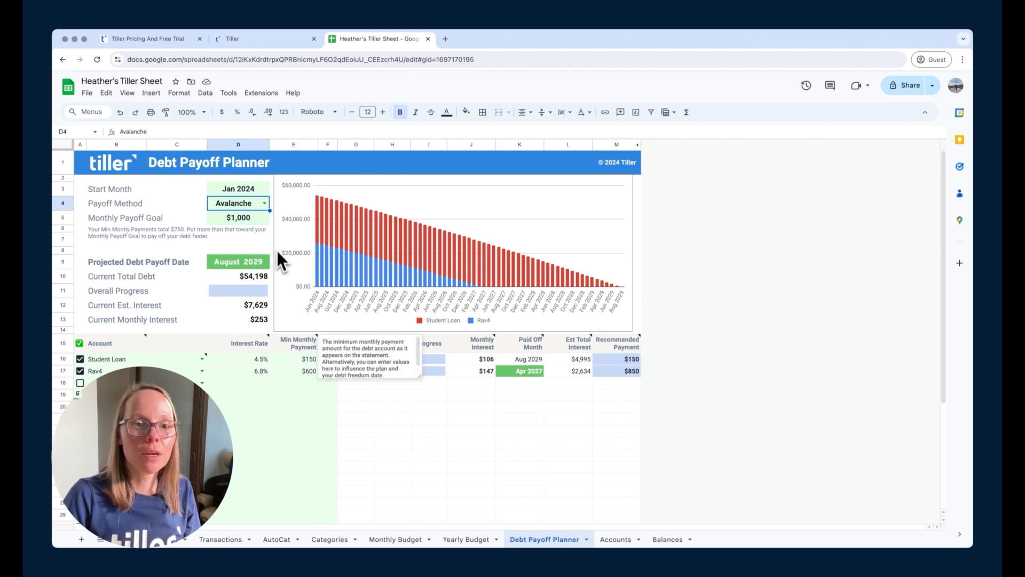
Step: Set the Payoff Method to Ranked and give Student Loan rank 1 and Rav4 rank 2
{"action": "left_click", "coordinate": [264, 204]}
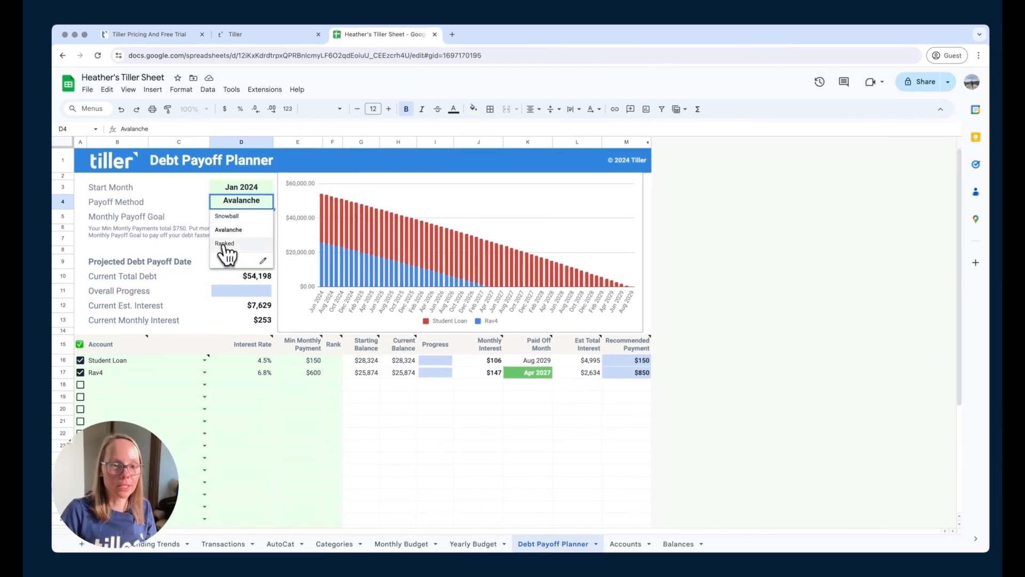
{"action": "left_click", "coordinate": [224, 243]}
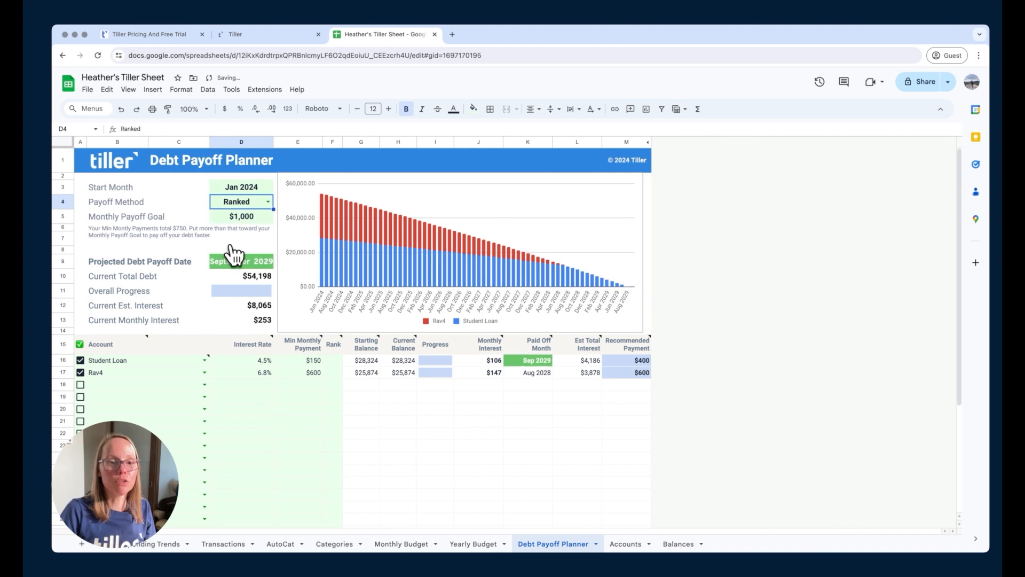
{"action": "left_click", "coordinate": [332, 359]}
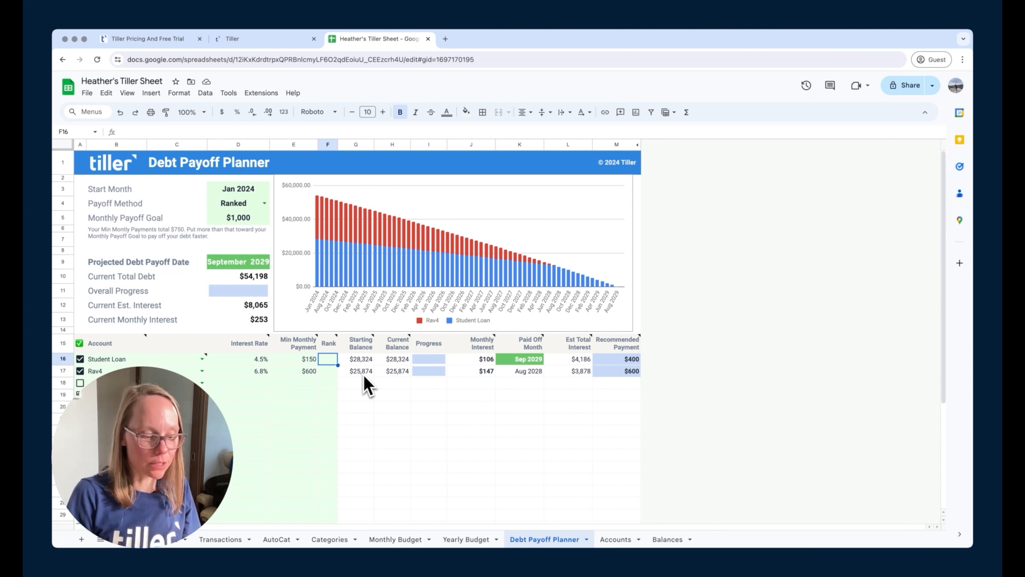
{"action": "type", "text": "1"}
{"action": "key", "text": "Return"}
{"action": "type", "text": "2"}
{"action": "key", "text": "Return"}
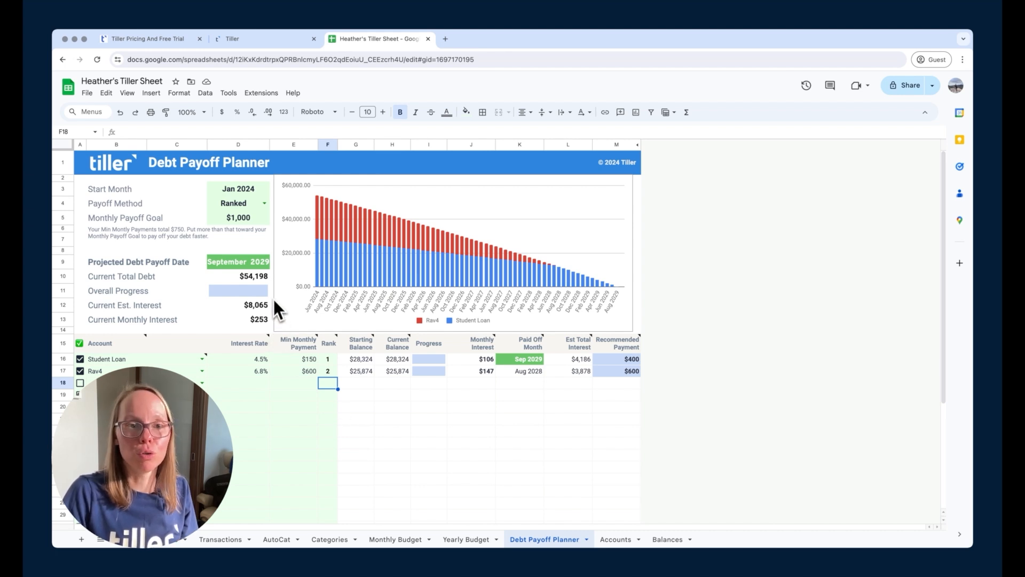
Step: Switch the Payoff Method back to Snowball and set the Monthly Payoff Goal to $2,000
{"action": "left_click", "coordinate": [264, 203]}
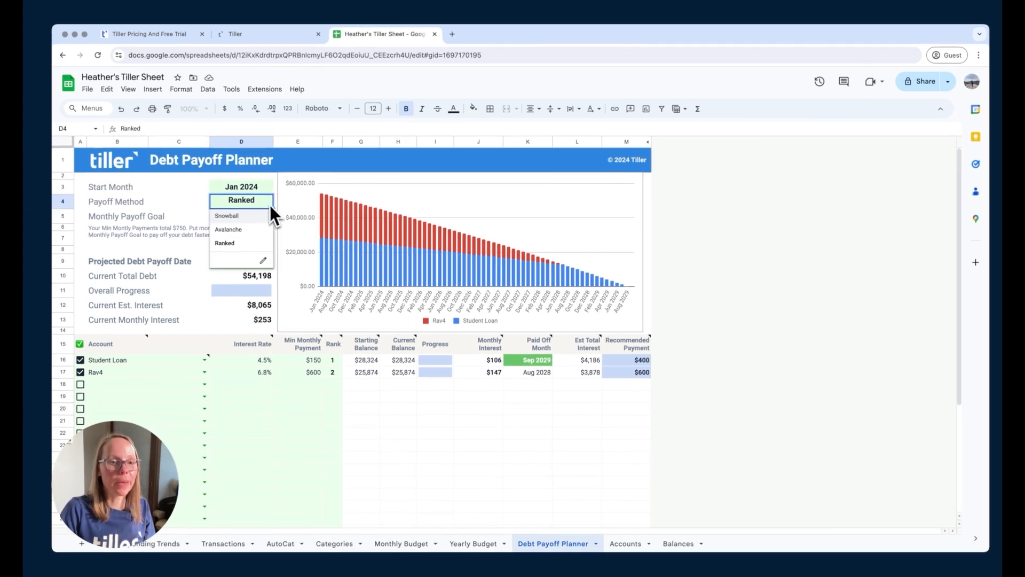
{"action": "left_click", "coordinate": [229, 215]}
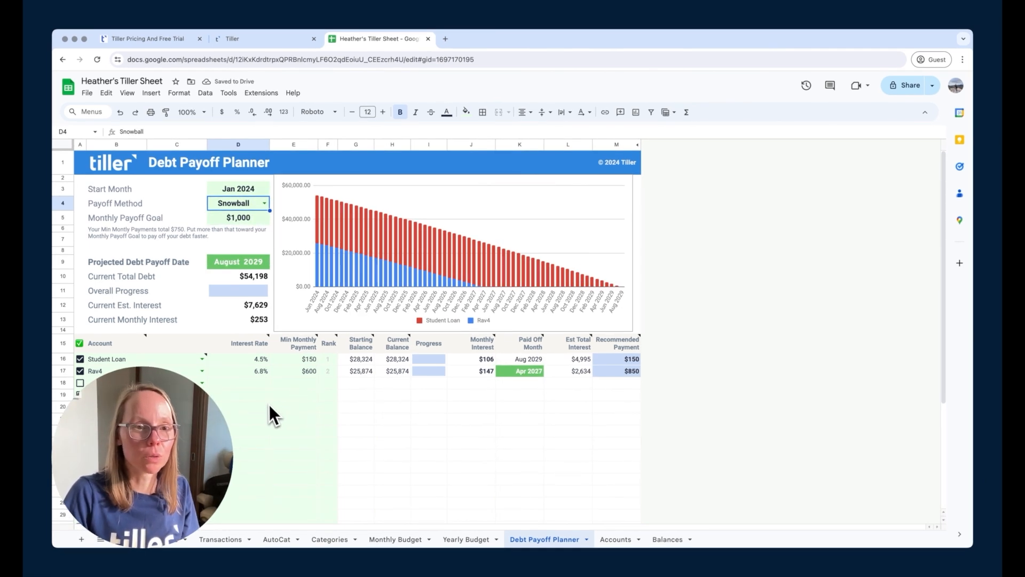
{"action": "left_click", "coordinate": [258, 217]}
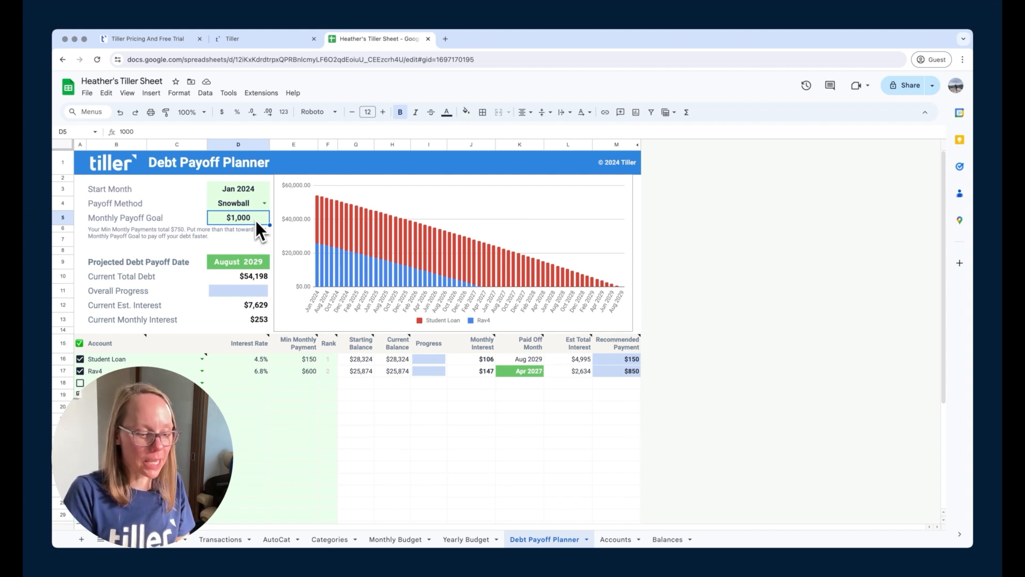
{"action": "type", "text": "200"}
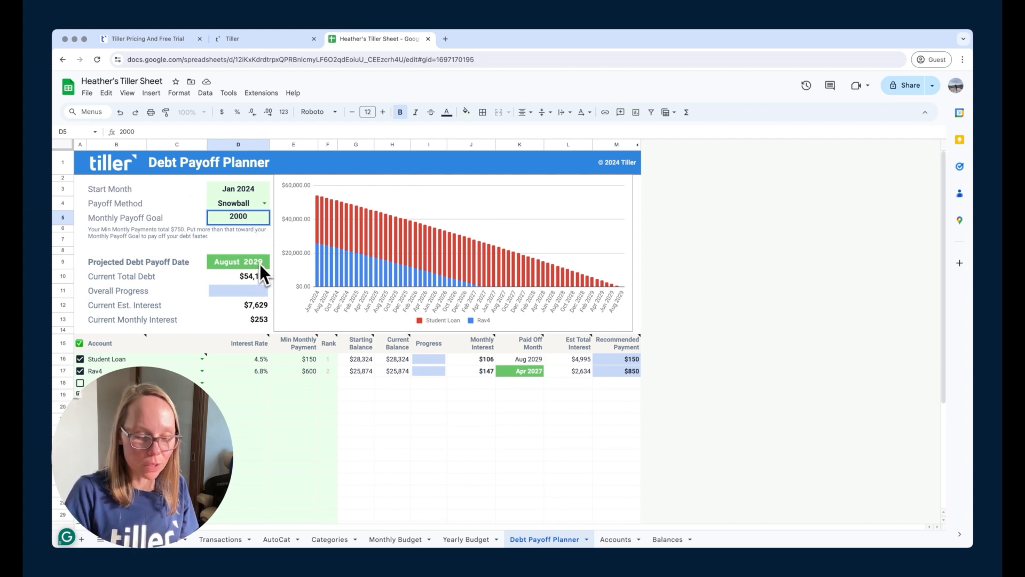
{"action": "key", "text": "Return"}
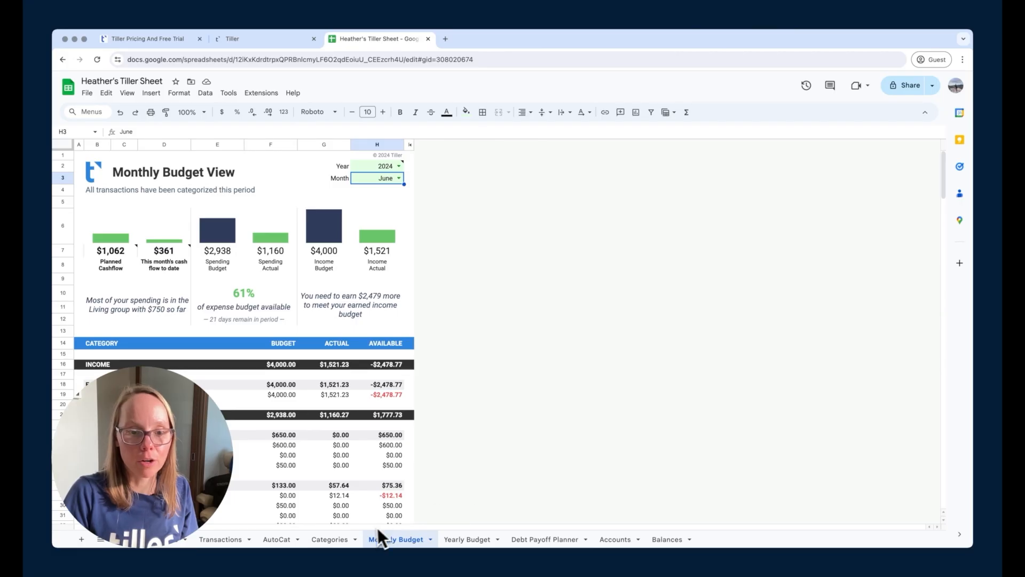
Step: Add the categories Debt Payoff and Debt Payment Received in rows 38 and 39 of the Categories sheet
{"action": "left_click", "coordinate": [327, 540]}
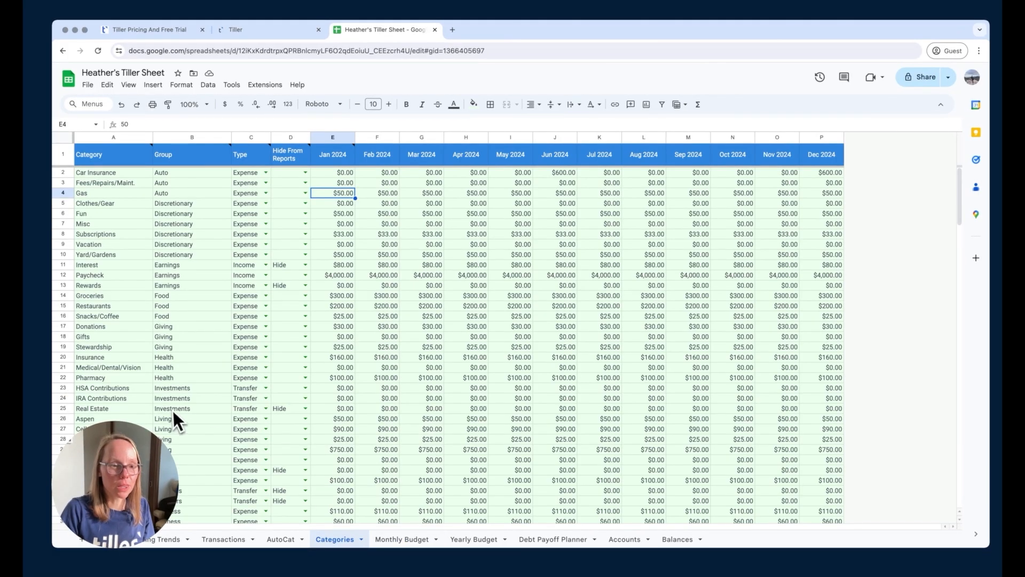
{"action": "scroll", "coordinate": [172, 412], "scroll_direction": "down", "scroll_amount": 5}
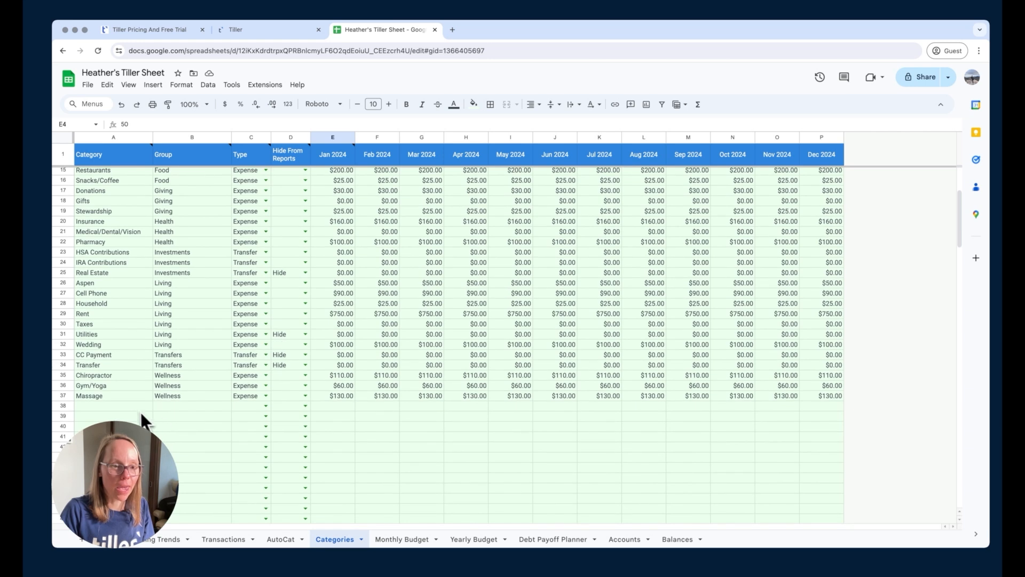
{"action": "left_click", "coordinate": [118, 405]}
{"action": "type", "text": "Debt P"}
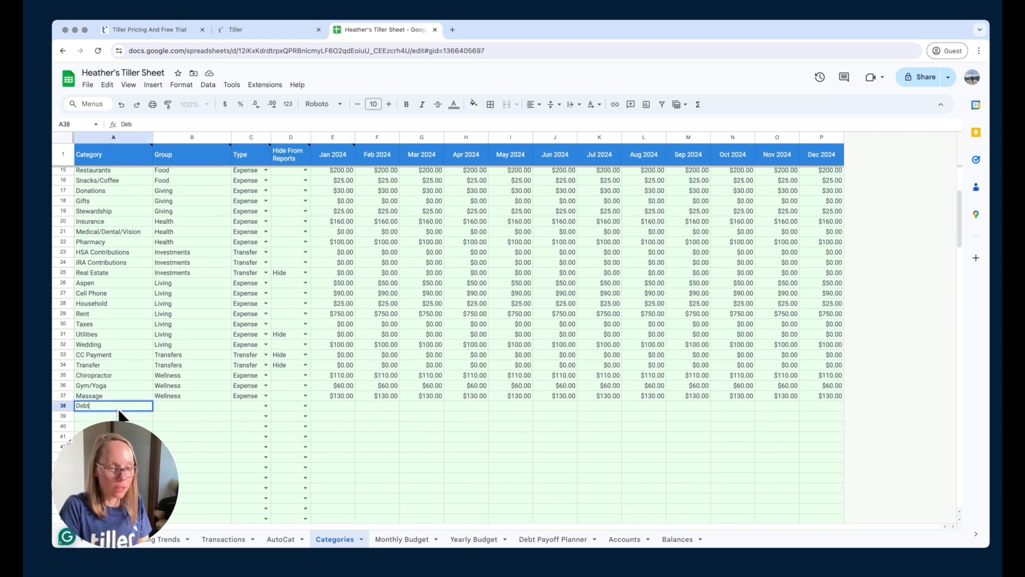
{"action": "type", "text": "ayoff"}
{"action": "key", "text": "Return"}
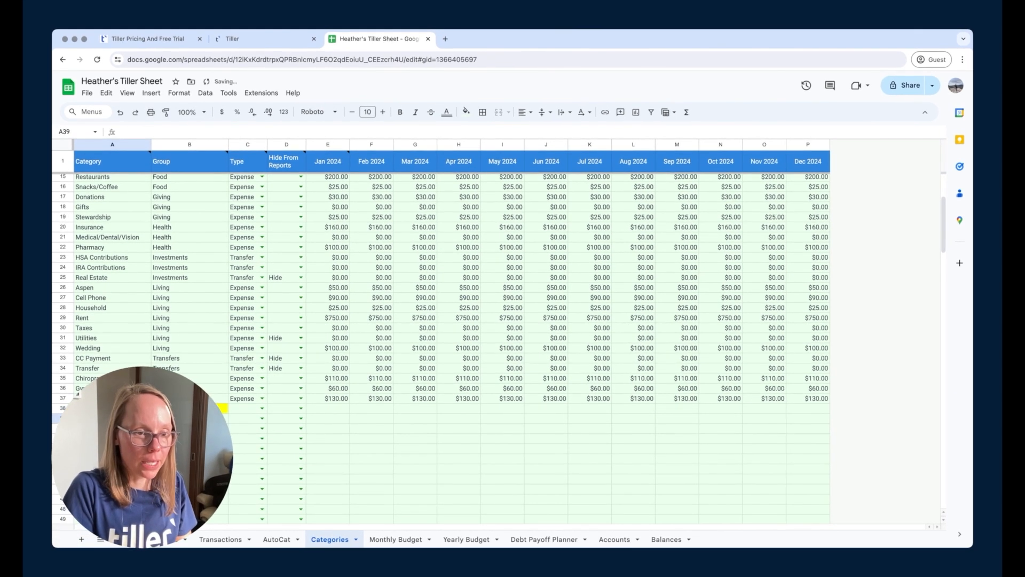
{"action": "type", "text": "Debt Payoff"}
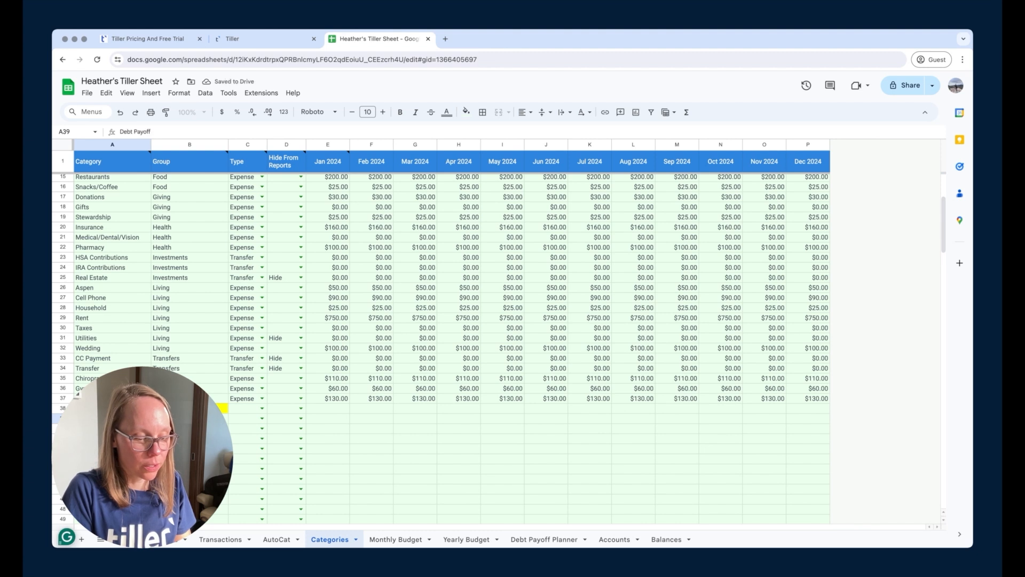
{"action": "key", "text": "BackSpace"}
{"action": "key", "text": "BackSpace"}
{"action": "key", "text": "BackSpace"}
{"action": "type", "text": "ment Receive"}
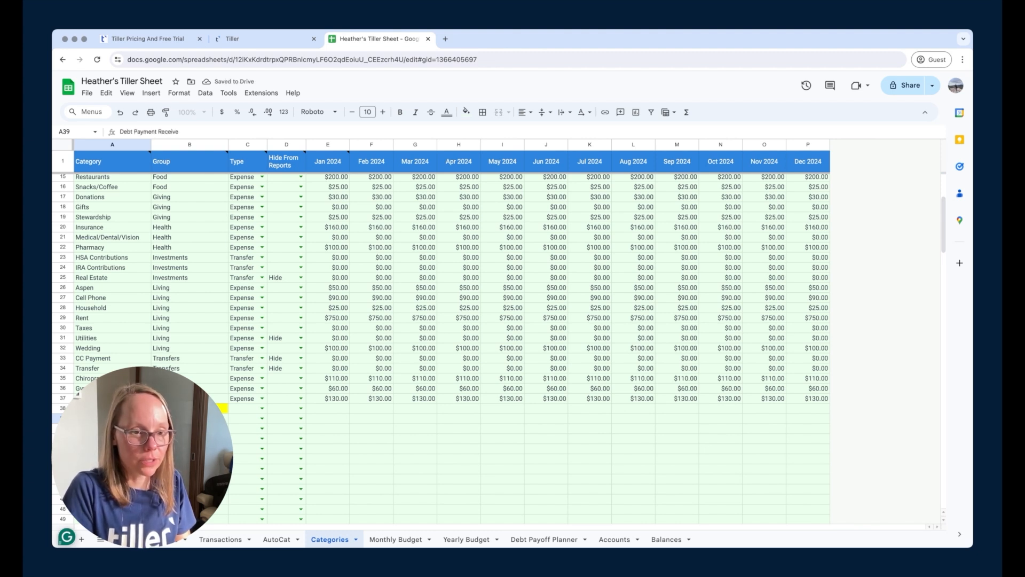
{"action": "key", "text": "Tab"}
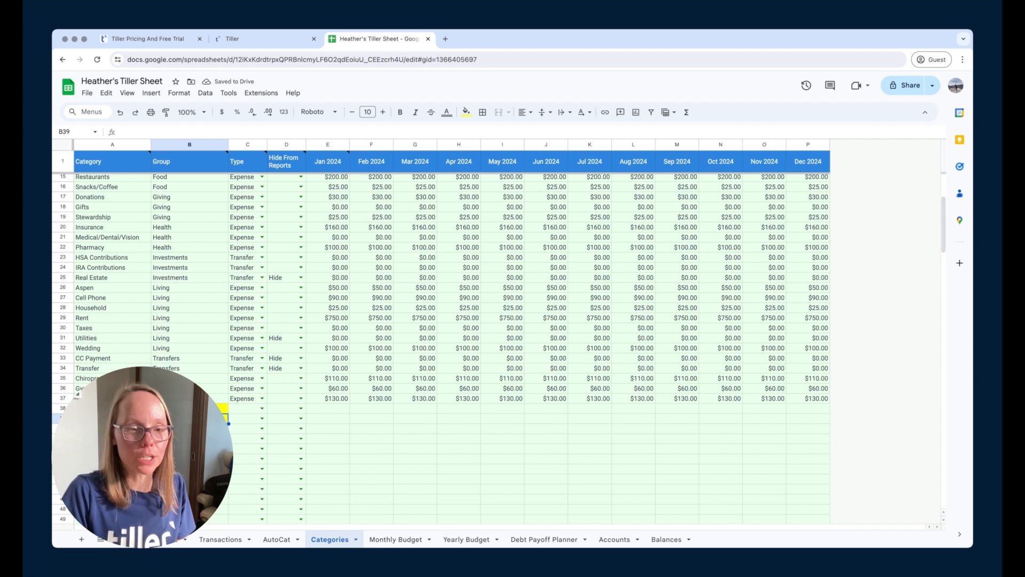
Step: Assign the group Debt to both the Debt Payoff and Debt Payment Received categories
{"action": "left_click", "coordinate": [186, 408]}
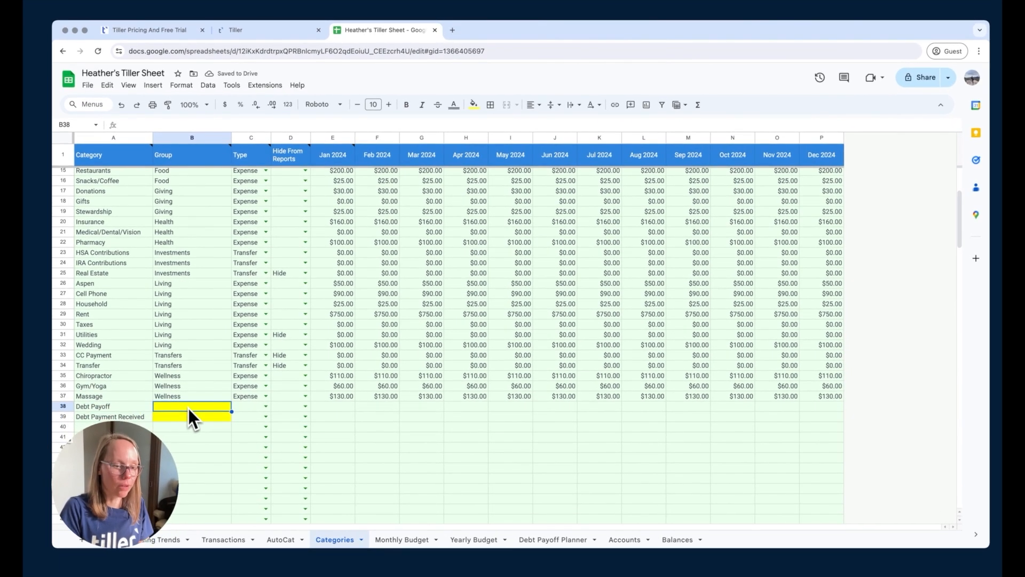
{"action": "type", "text": "Debt"}
{"action": "key", "text": "Return"}
{"action": "type", "text": "Debt"}
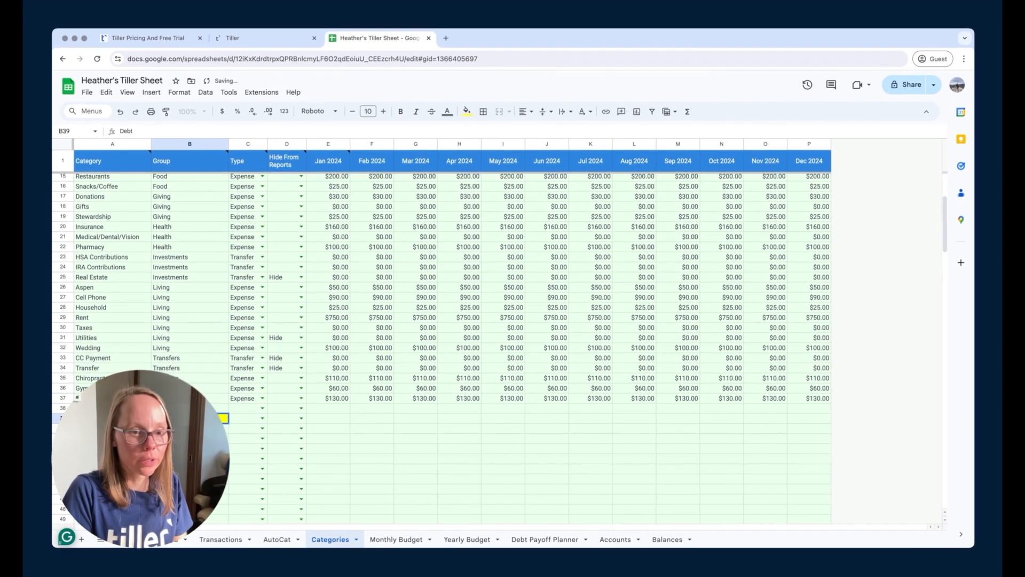
{"action": "key", "text": "Tab"}
Step: Set the category type to Expense for Debt Payoff and Transfer for Debt Payment Received
{"action": "key", "text": "Up"}
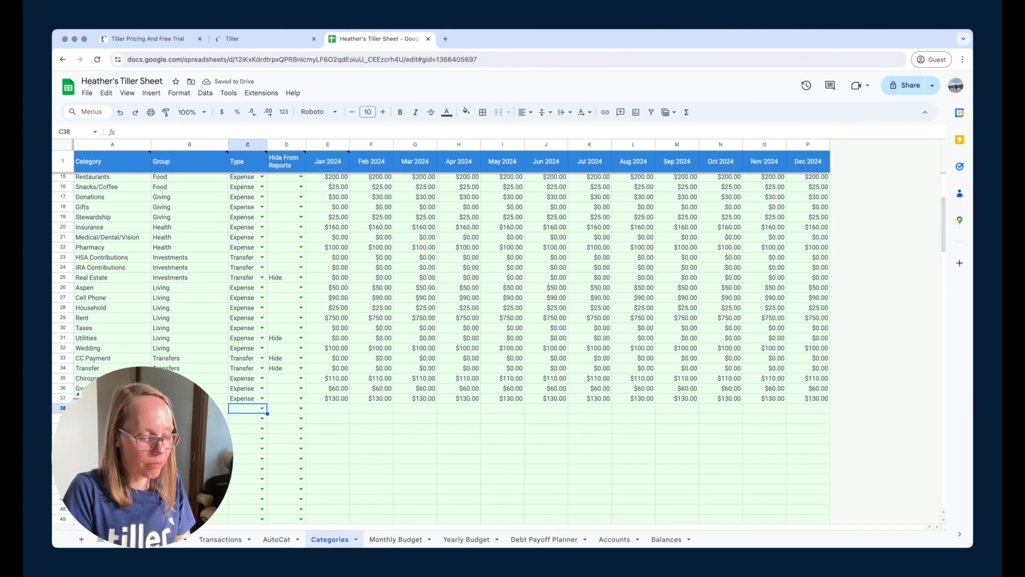
{"action": "type", "text": "Expe"}
{"action": "key", "text": "Return"}
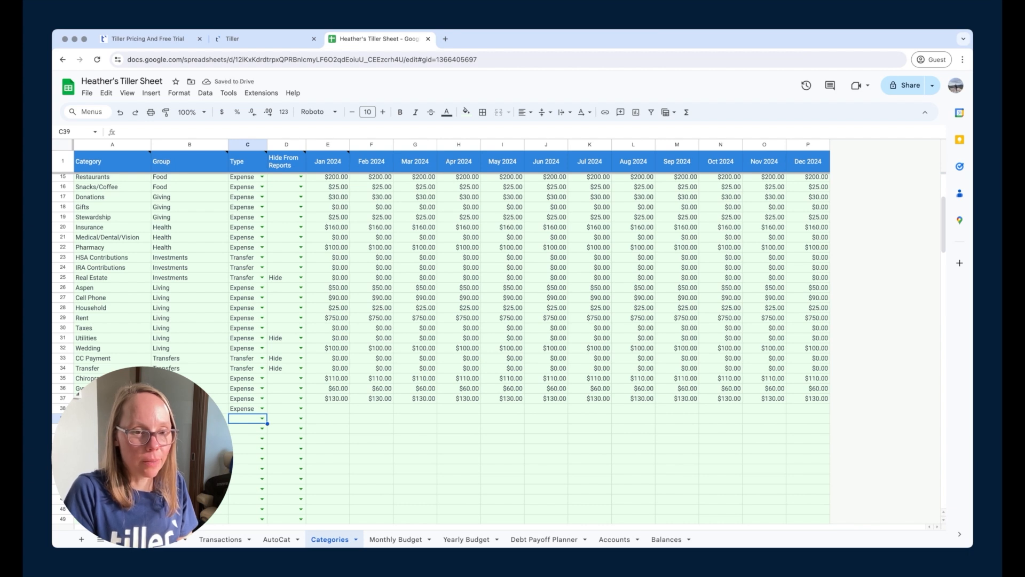
{"action": "type", "text": "Tra"}
{"action": "key", "text": "Tab"}
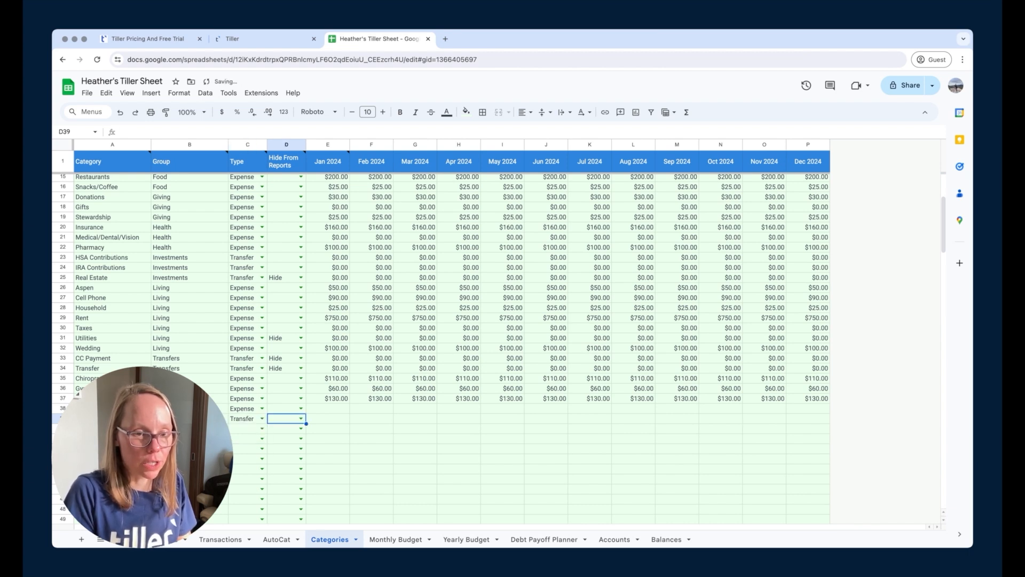
Step: Budget $2,000 for Debt Payoff in every month of 2024 and check the planned cashflow in the Monthly Budget sheet
{"action": "left_click", "coordinate": [326, 408]}
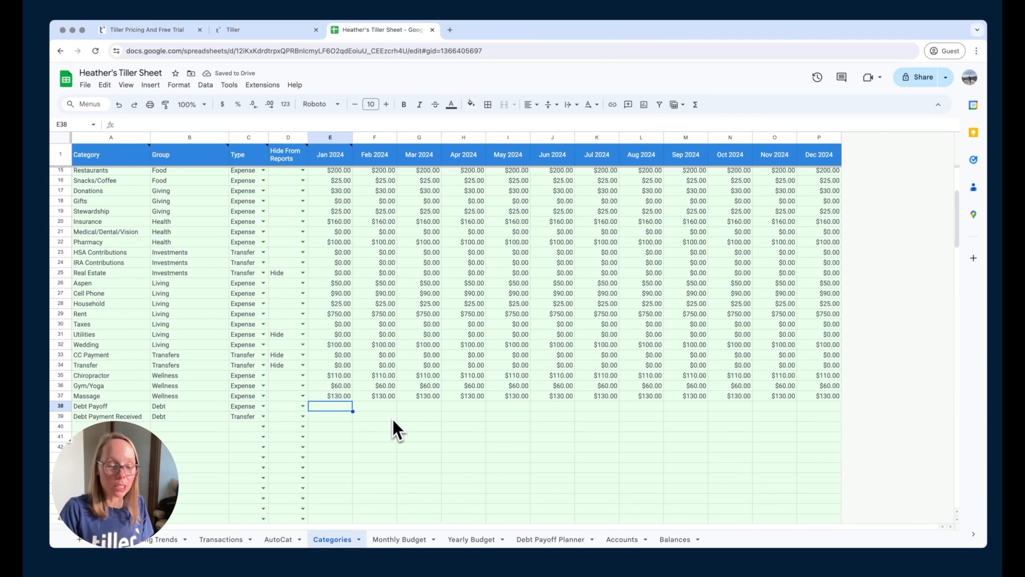
{"action": "type", "text": "2,000"}
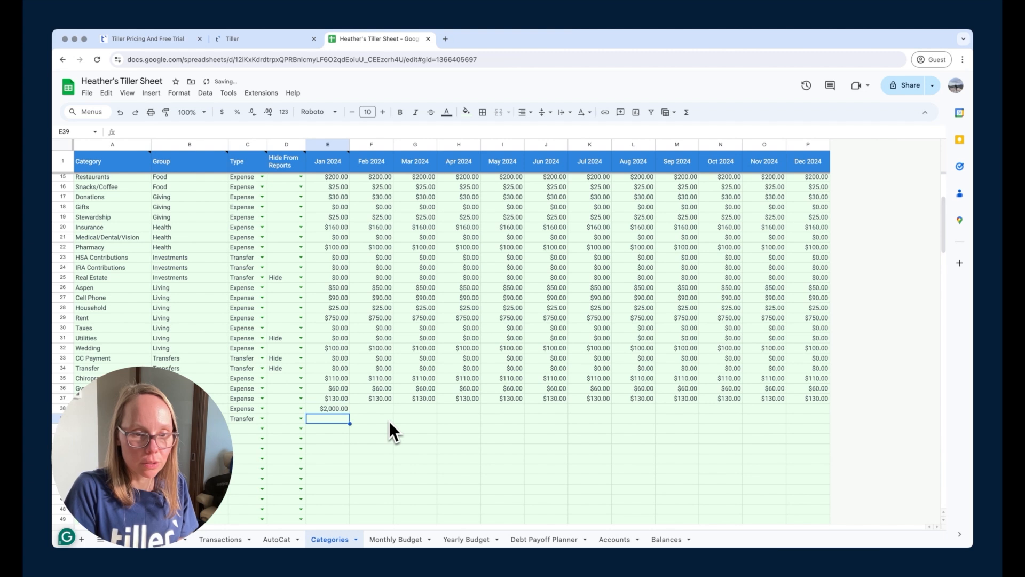
{"action": "key", "text": "Return"}
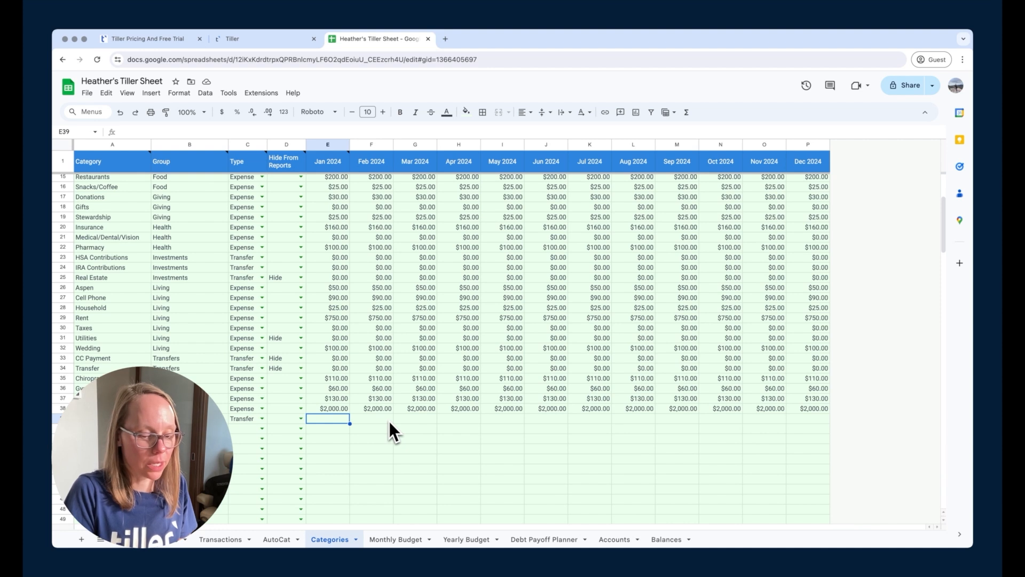
{"action": "left_click", "coordinate": [404, 540]}
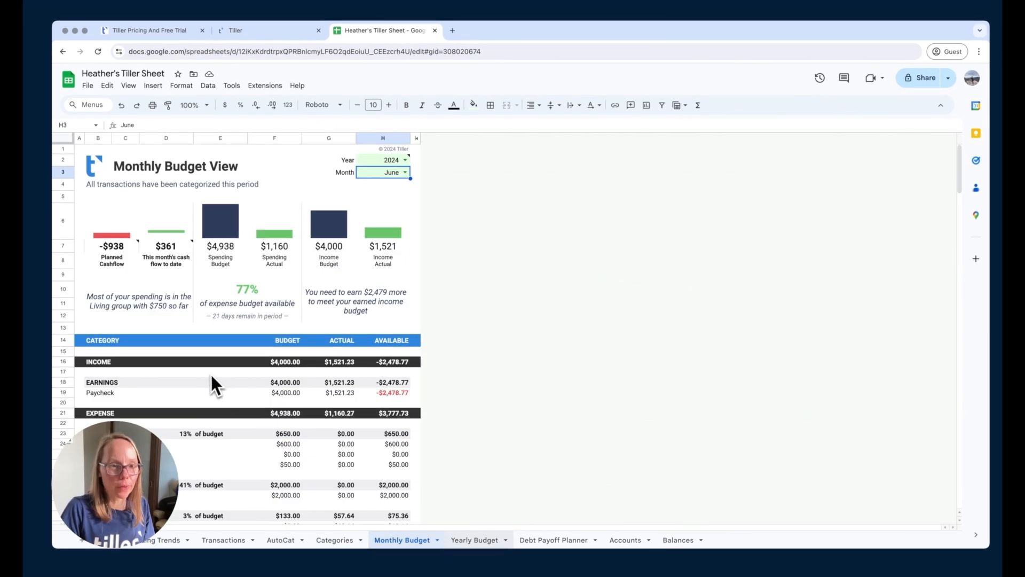
{"action": "mouse_move", "coordinate": [105, 246]}
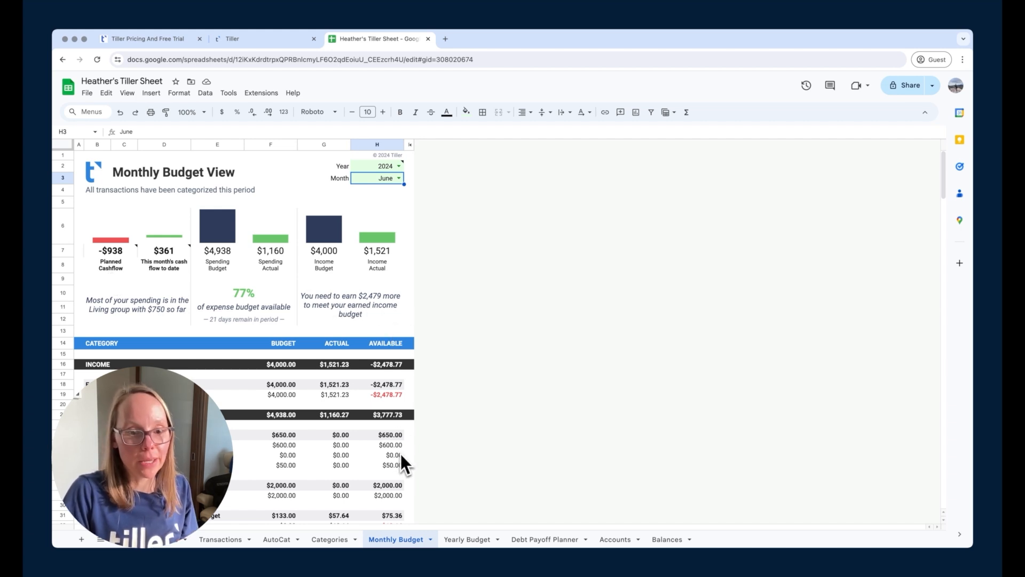
Step: Return to the Categories sheet and select the Discretionary group cells B5:B10 to examine those categories' budgets
{"action": "left_click", "coordinate": [325, 539]}
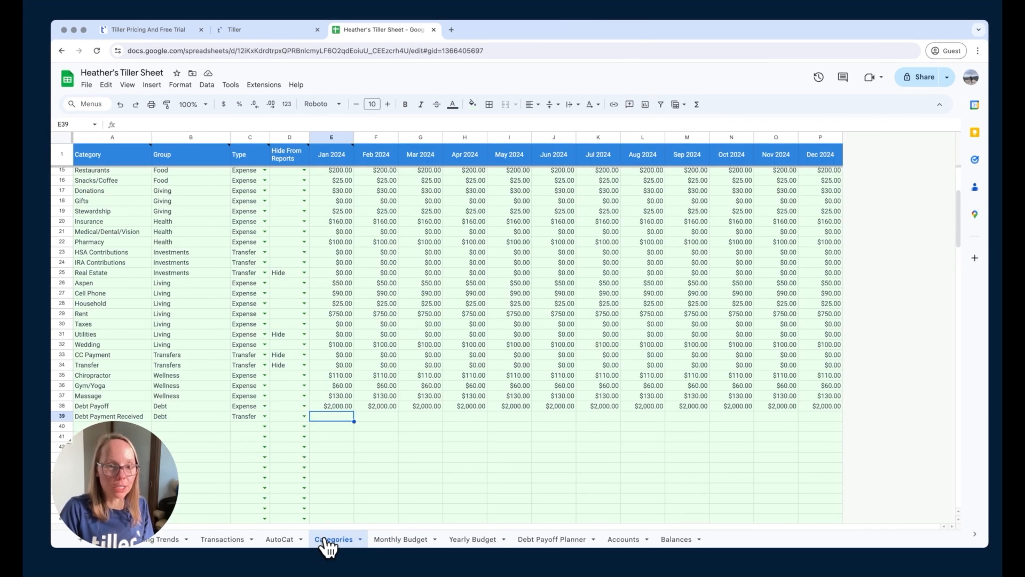
{"action": "scroll", "coordinate": [323, 427], "scroll_direction": "up", "scroll_amount": 5}
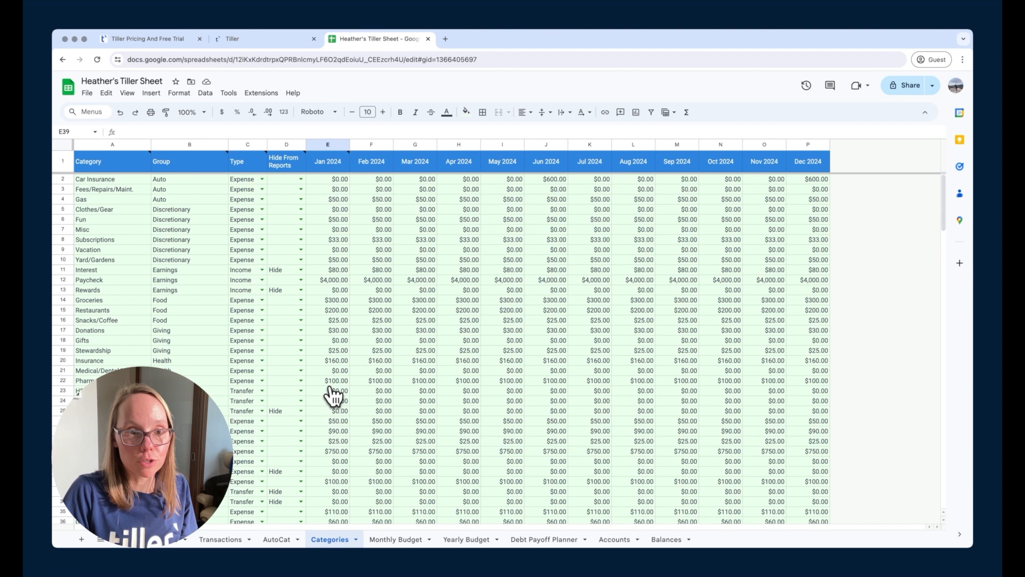
{"action": "left_click", "coordinate": [190, 210]}
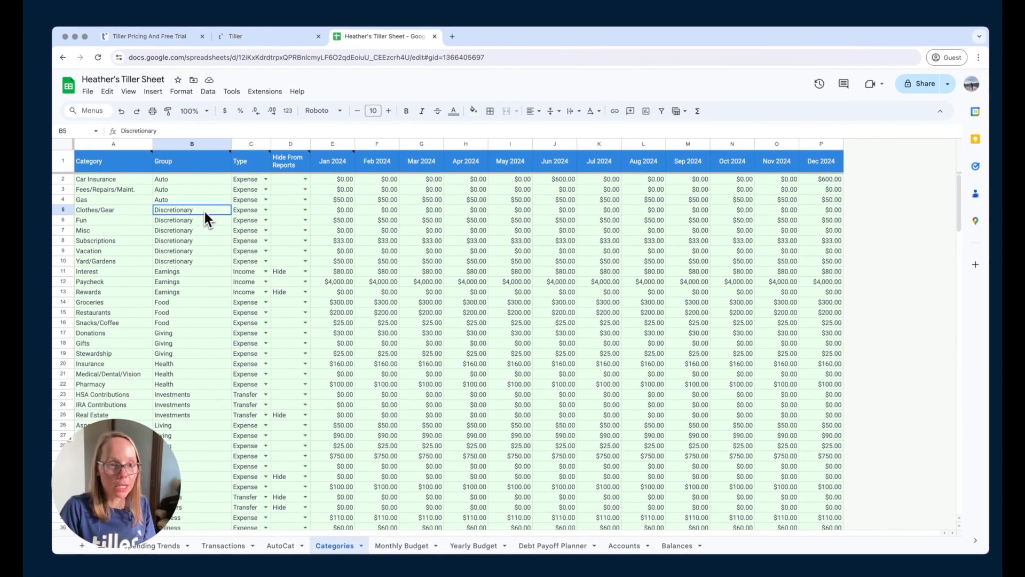
{"action": "left_click_drag", "start_coordinate": [204, 209], "coordinate": [204, 259]}
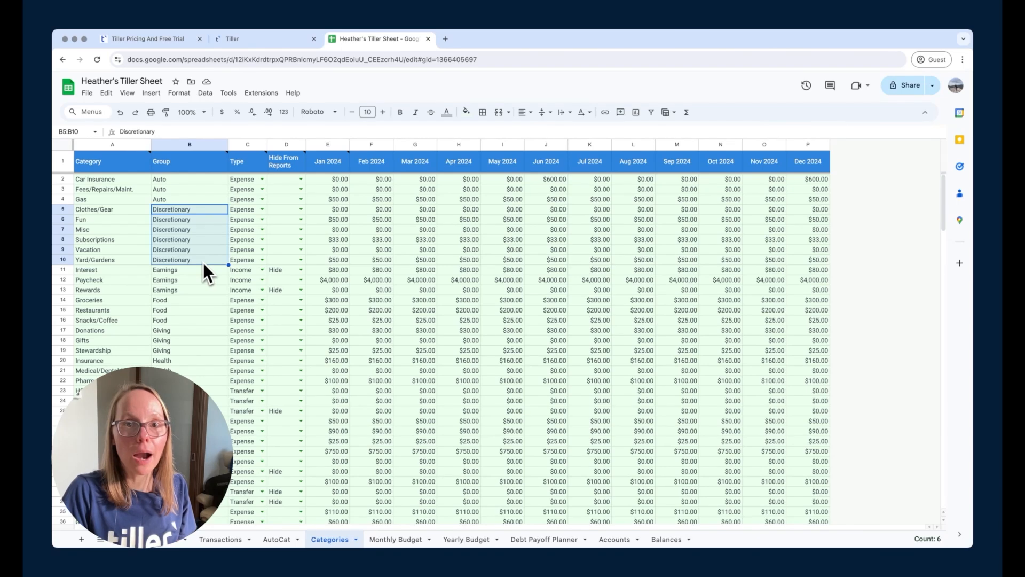
{"action": "scroll", "coordinate": [203, 263], "scroll_direction": "down", "scroll_amount": 1}
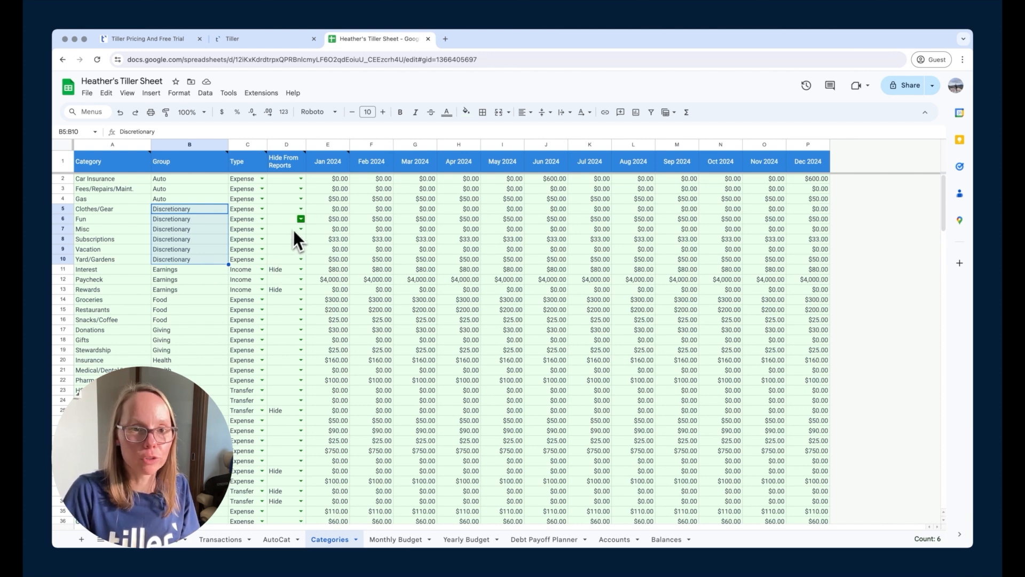
Step: Set the January 2024 budgets of the Discretionary categories Fun, Subscriptions and Yard/Gardens to $0
{"action": "left_click", "coordinate": [327, 219]}
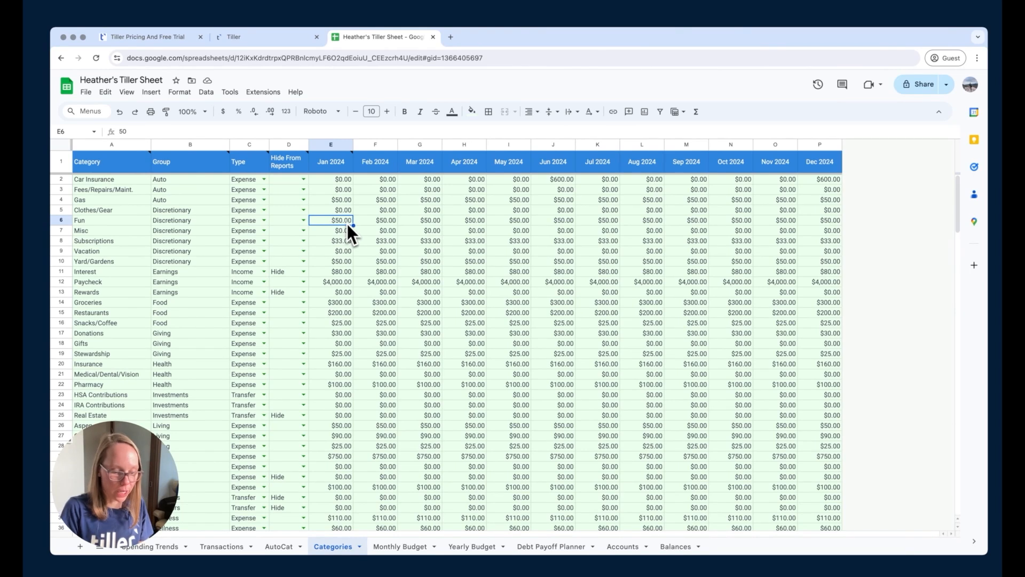
{"action": "type", "text": "0"}
{"action": "key", "text": "Return"}
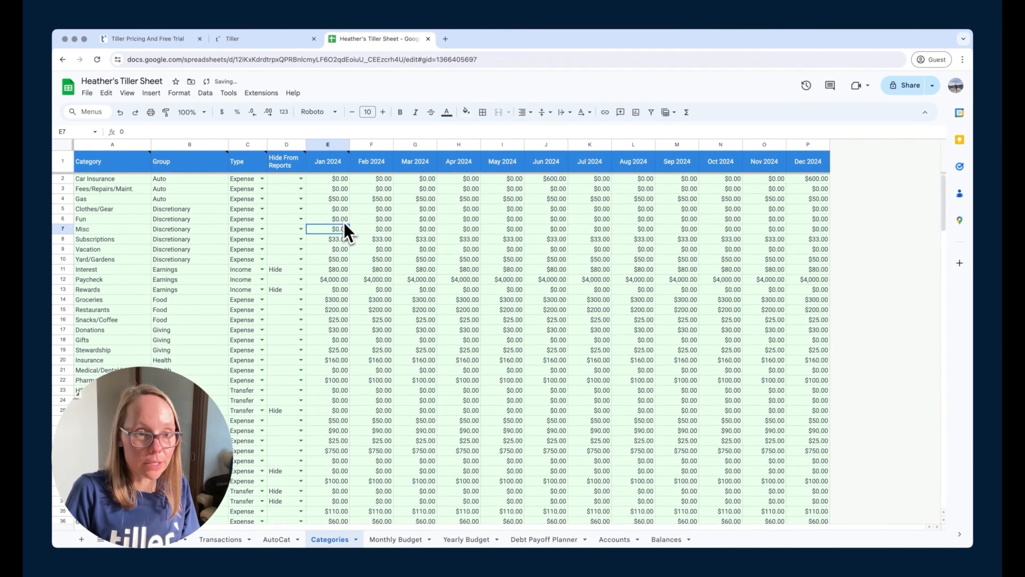
{"action": "key", "text": "Down"}
{"action": "type", "text": "0"}
{"action": "key", "text": "Return"}
{"action": "key", "text": "Down"}
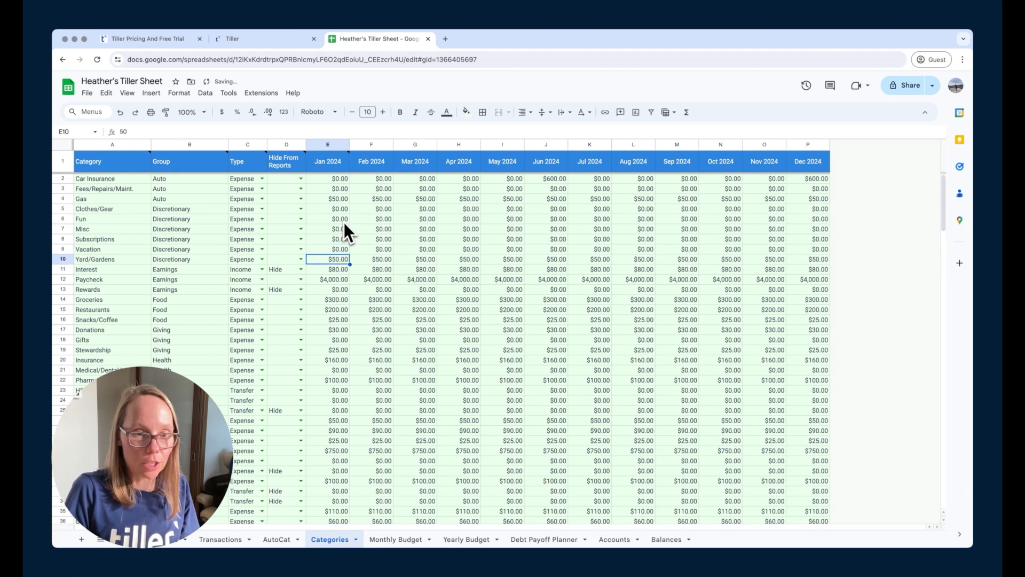
{"action": "type", "text": "0"}
{"action": "key", "text": "Return"}
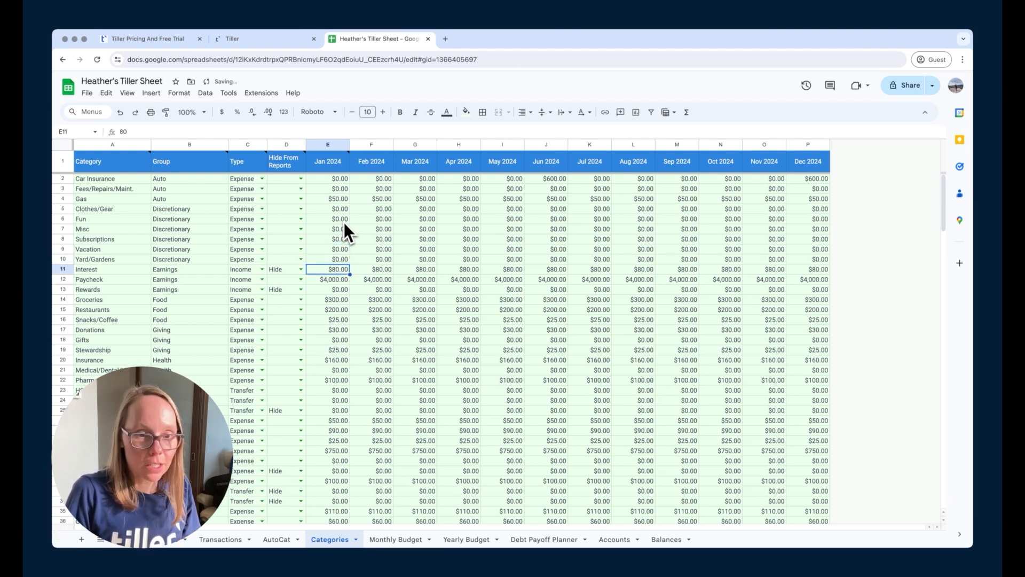
Step: Set the January 2024 budget of the Restaurants category to $100 and that of Snacks/Coffee to $0
{"action": "key", "text": "Down"}
{"action": "key", "text": "Down"}
{"action": "key", "text": "Down"}
{"action": "key", "text": "Down"}
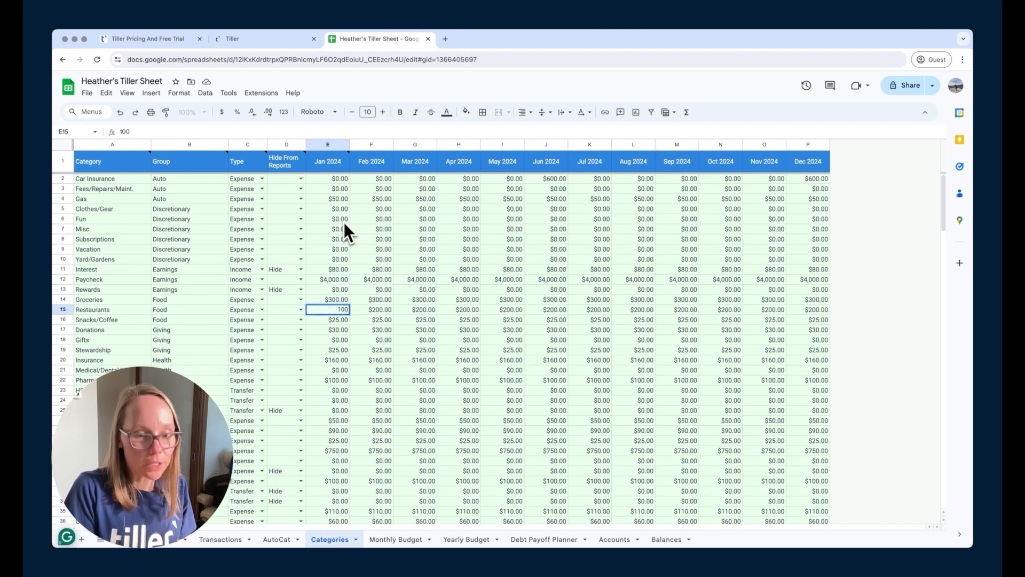
{"action": "key", "text": "Return"}
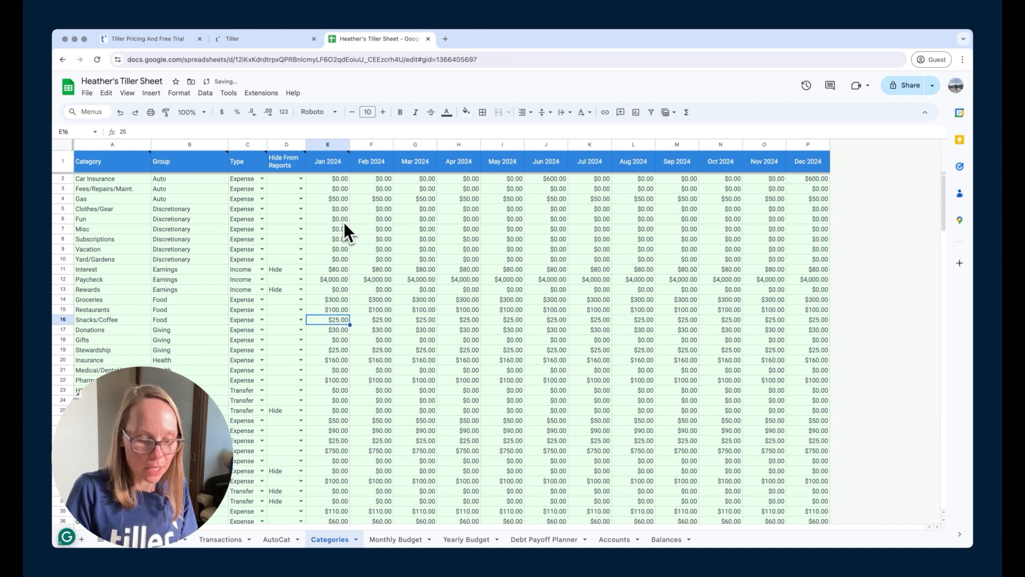
{"action": "type", "text": "0"}
{"action": "key", "text": "Return"}
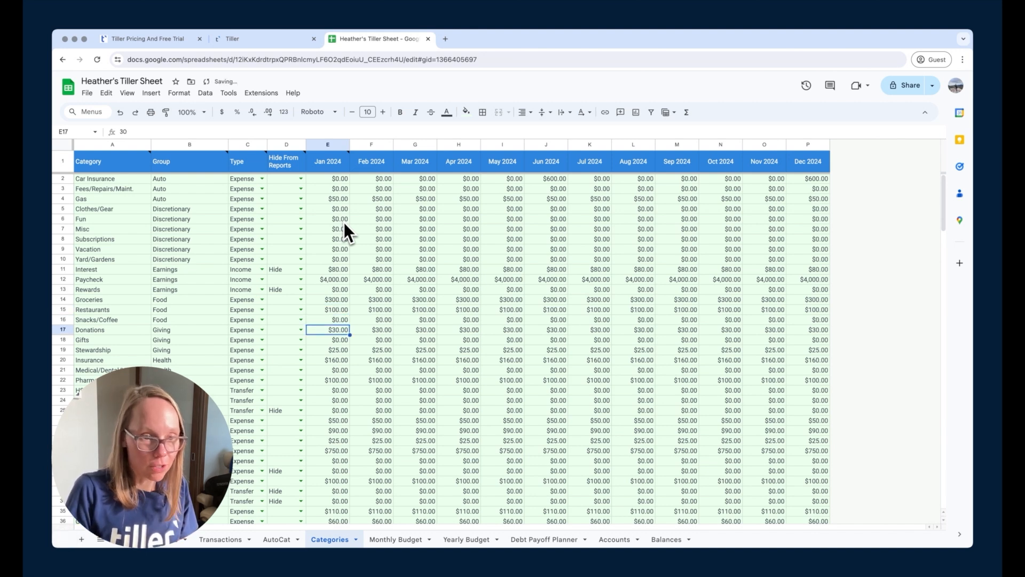
Step: Review the January 2024 budgets in rows 17 to 34, from the Giving categories through Health, Investments and Living, for possible cuts
{"action": "key", "text": "Down"}
{"action": "key", "text": "Down"}
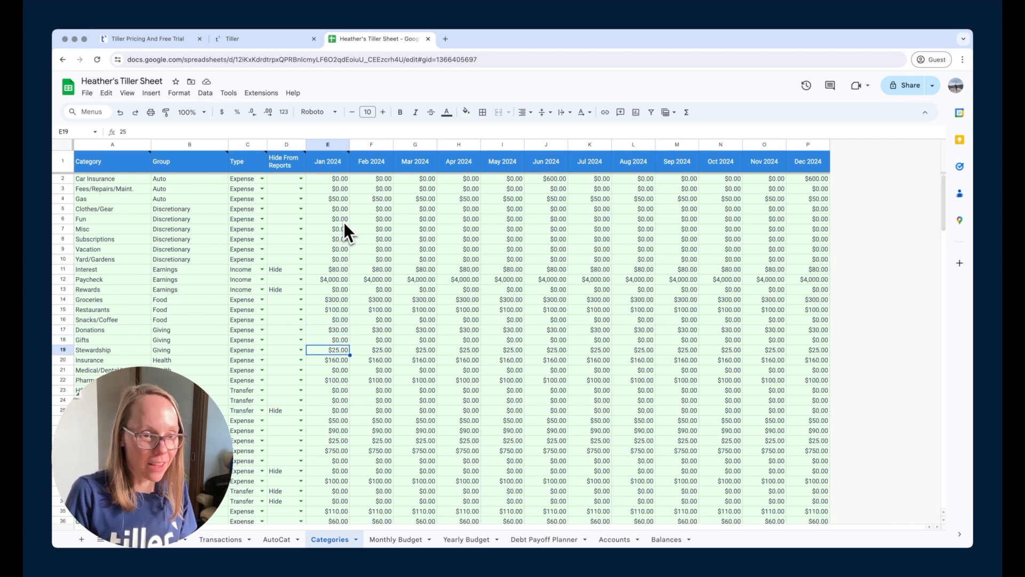
{"action": "key", "text": "Down"}
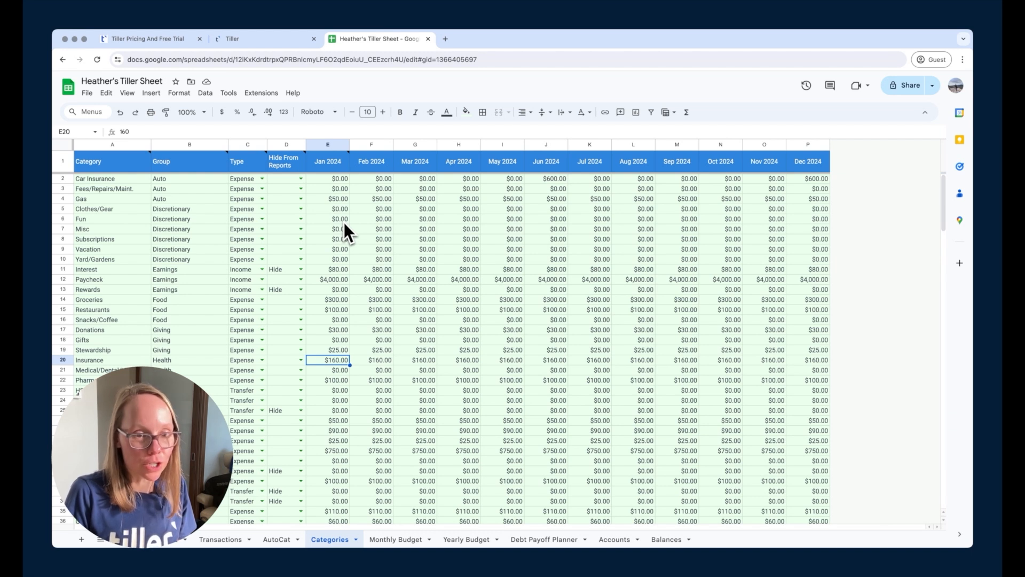
{"action": "key", "text": "Down"}
{"action": "key", "text": "Down"}
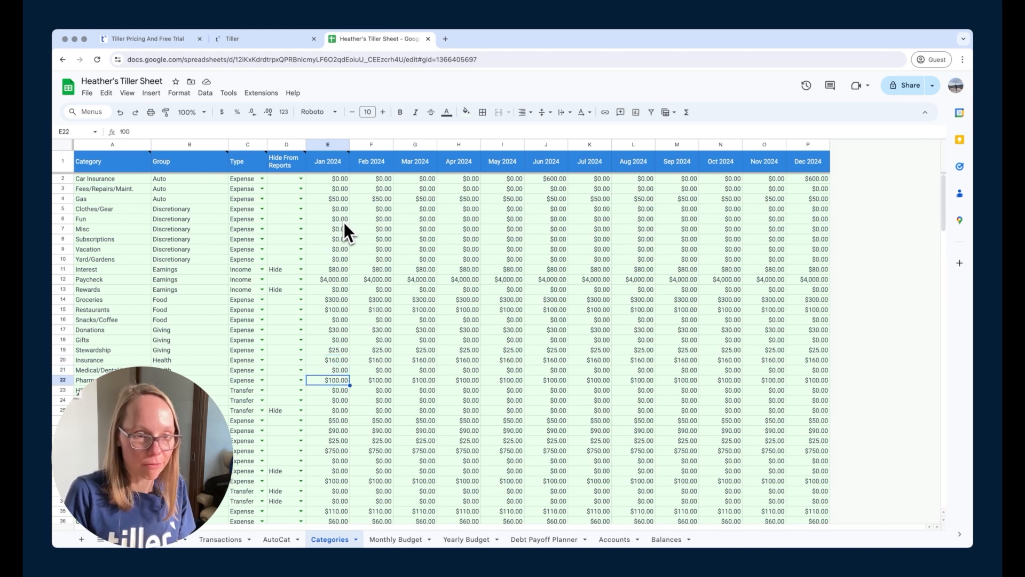
{"action": "key", "text": "Down"}
{"action": "key", "text": "Down"}
{"action": "key", "text": "Down"}
{"action": "key", "text": "Down"}
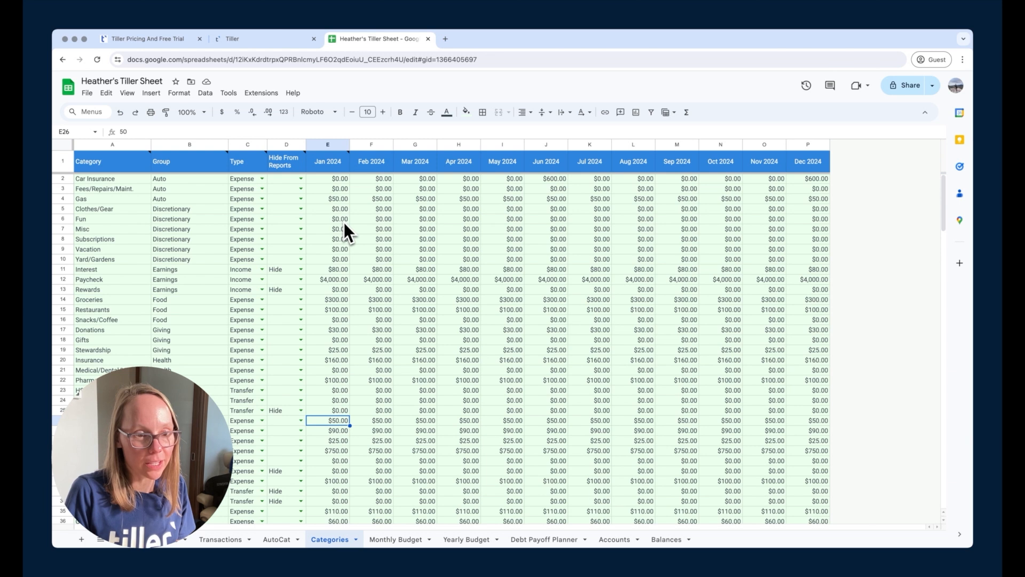
{"action": "key", "text": "Down"}
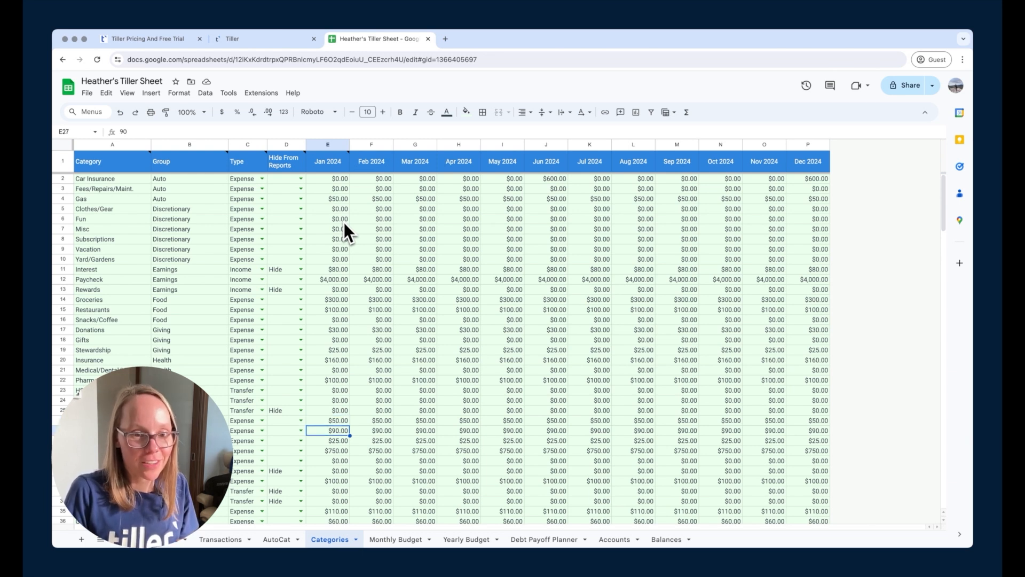
{"action": "key", "text": "Down"}
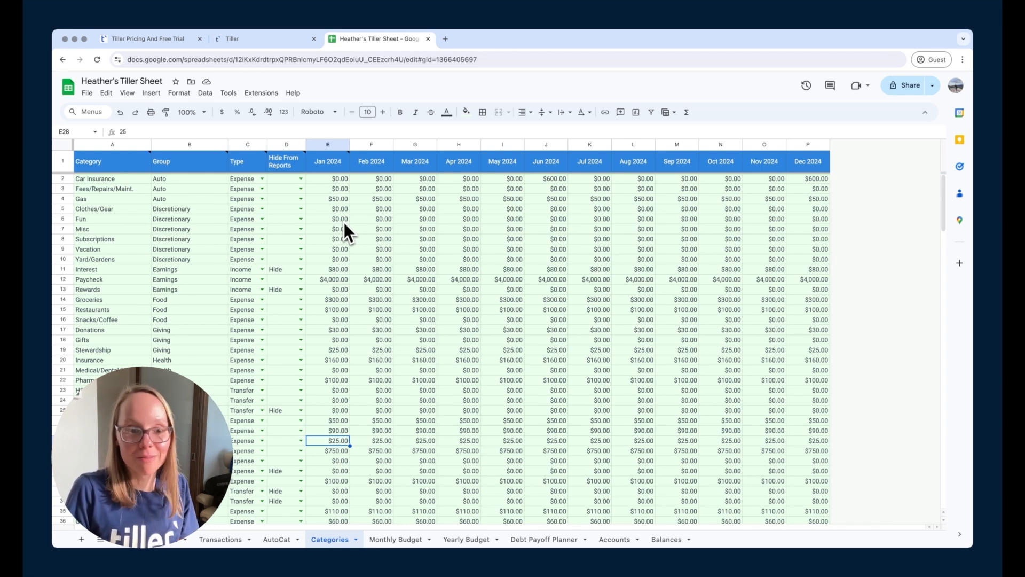
{"action": "key", "text": "Down"}
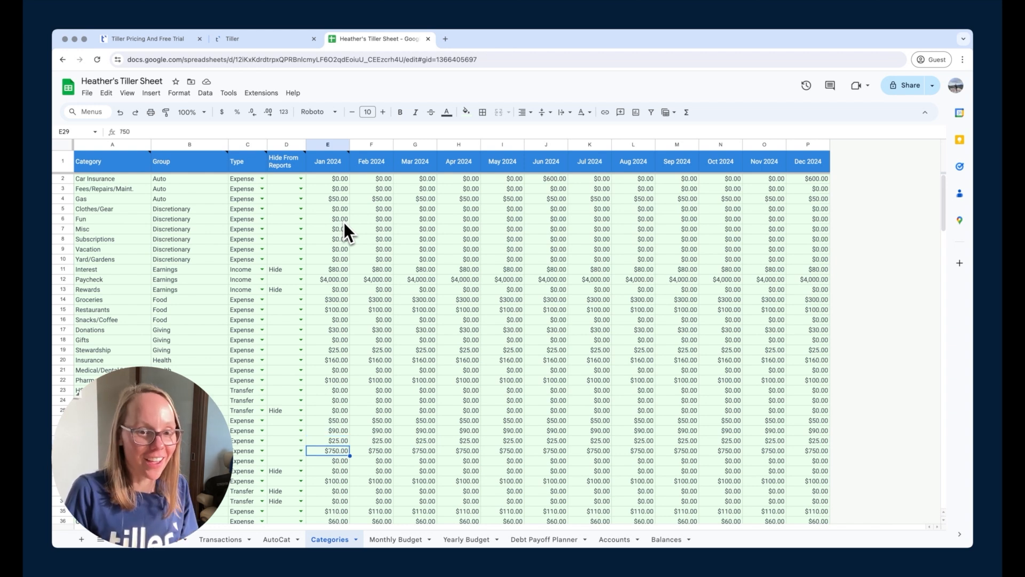
{"action": "key", "text": "Down"}
{"action": "key", "text": "Down"}
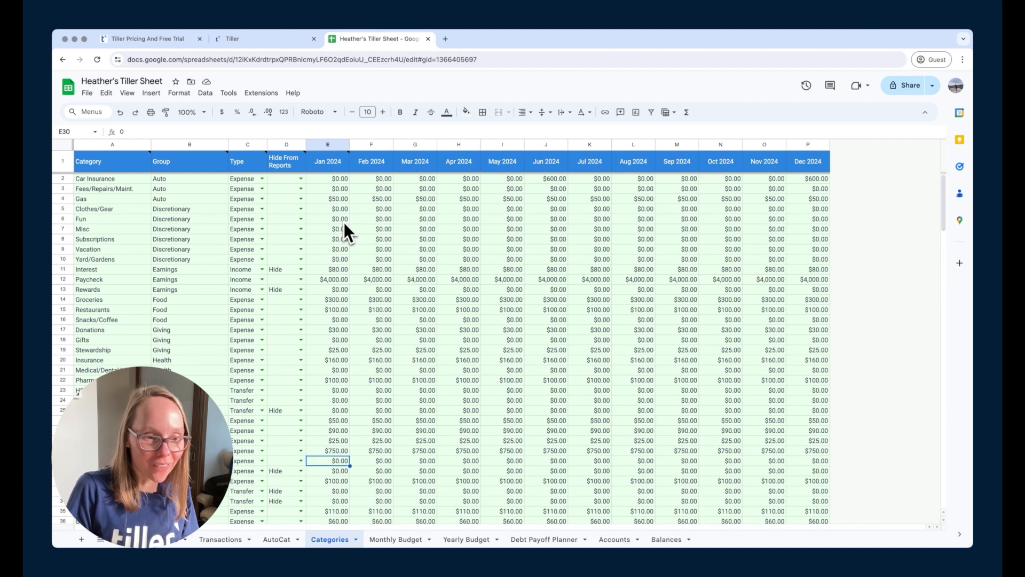
{"action": "key", "text": "Down"}
{"action": "key", "text": "Down"}
{"action": "key", "text": "Down"}
{"action": "key", "text": "Down"}
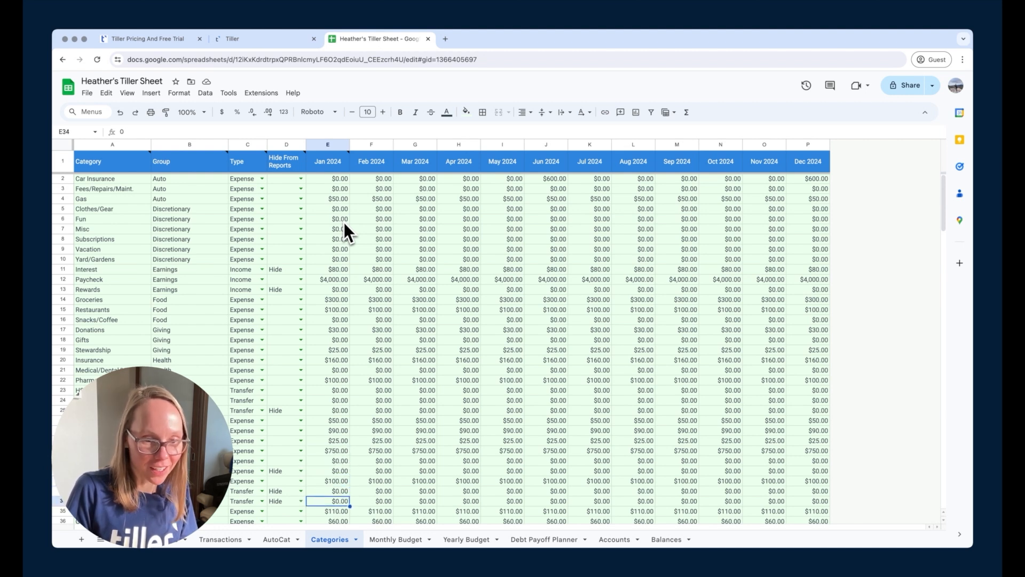
Step: Set the January 2024 budgets of the two expense categories in rows 36 and 37, just above Debt Payoff, to $0
{"action": "key", "text": "Down"}
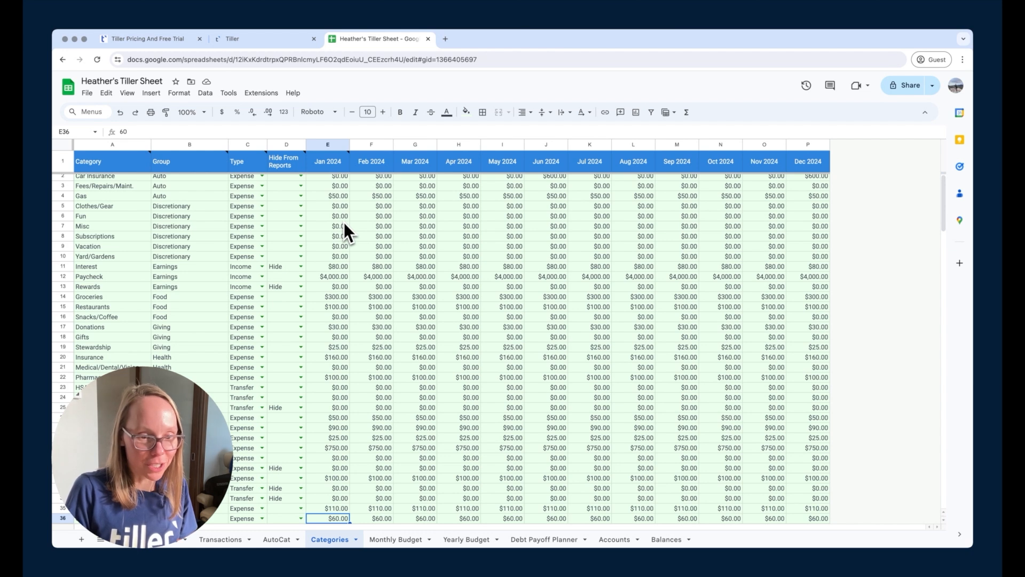
{"action": "key", "text": "Down"}
{"action": "key", "text": "Up"}
{"action": "type", "text": "0"}
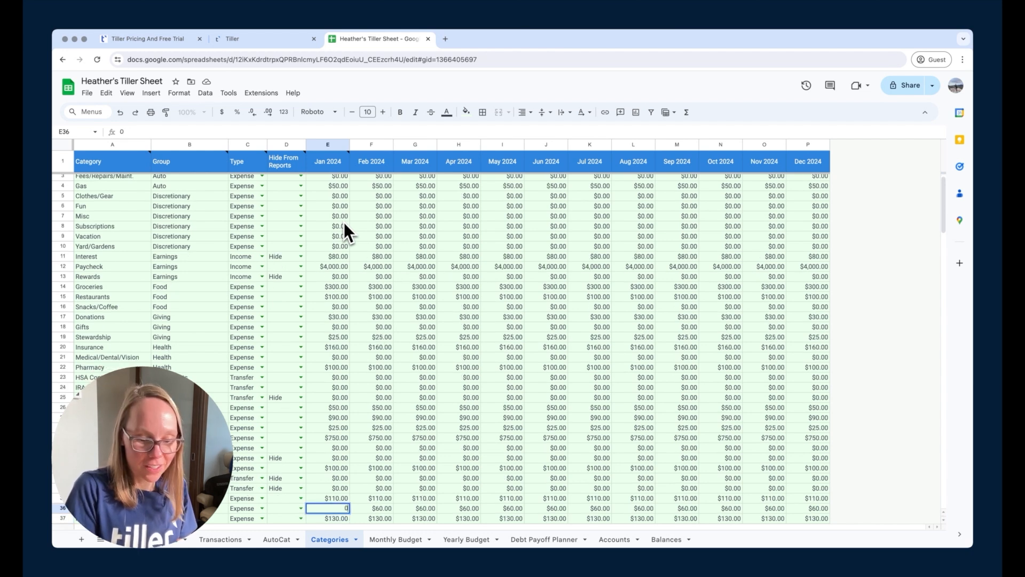
{"action": "key", "text": "Return"}
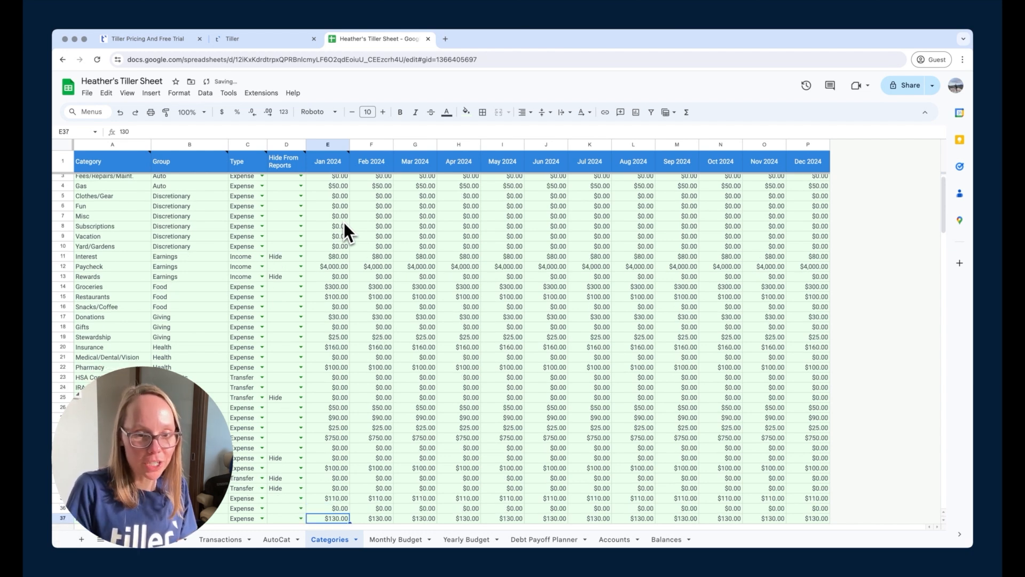
{"action": "scroll", "coordinate": [344, 222], "scroll_direction": "down", "scroll_amount": 1}
{"action": "type", "text": "0"}
{"action": "key", "text": "Return"}
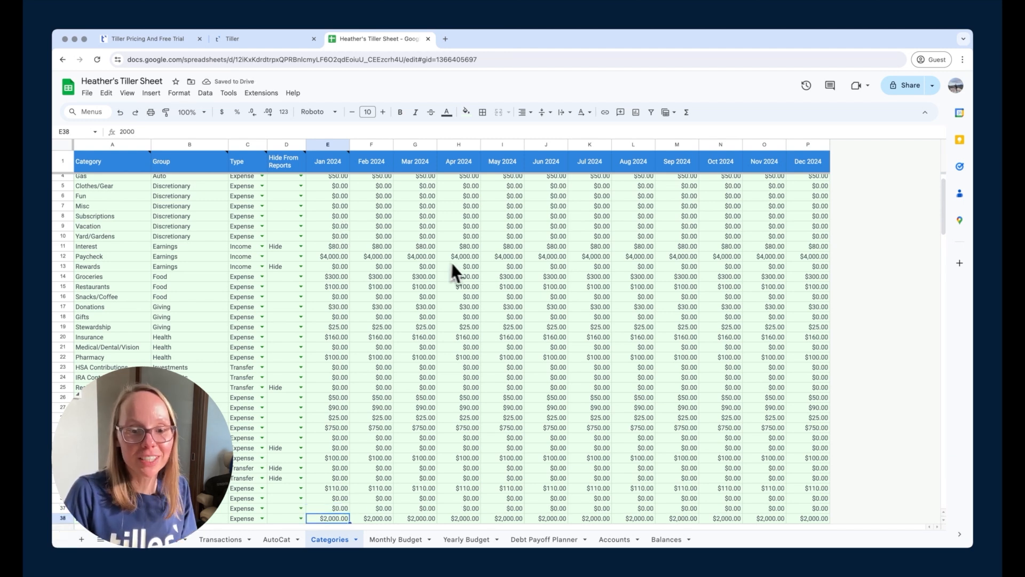
Step: Check June's planned cashflow in the Monthly Budget sheet against the monthly payoff goal in the Debt Payoff Planner
{"action": "left_click", "coordinate": [400, 540]}
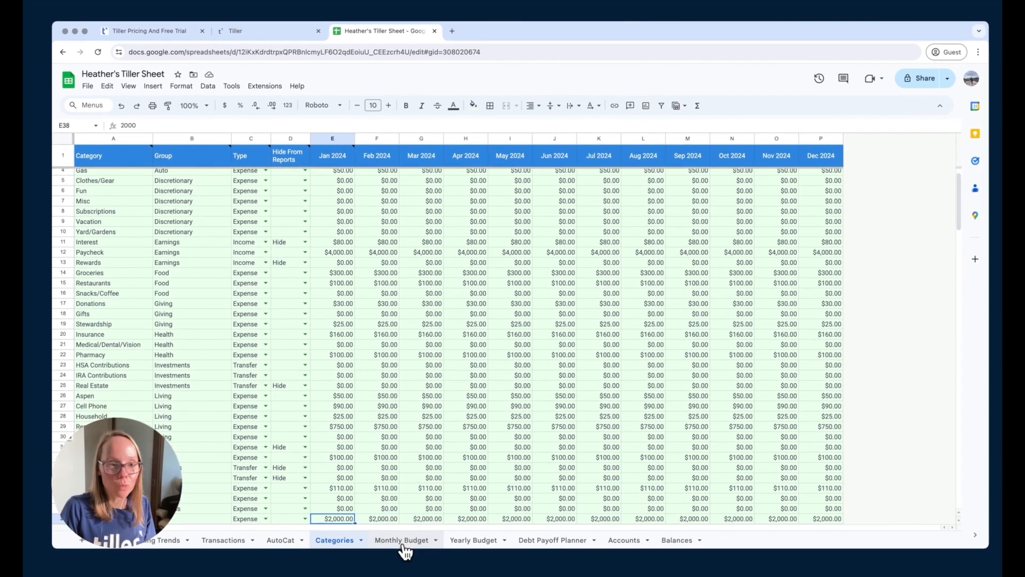
{"action": "mouse_move", "coordinate": [117, 249]}
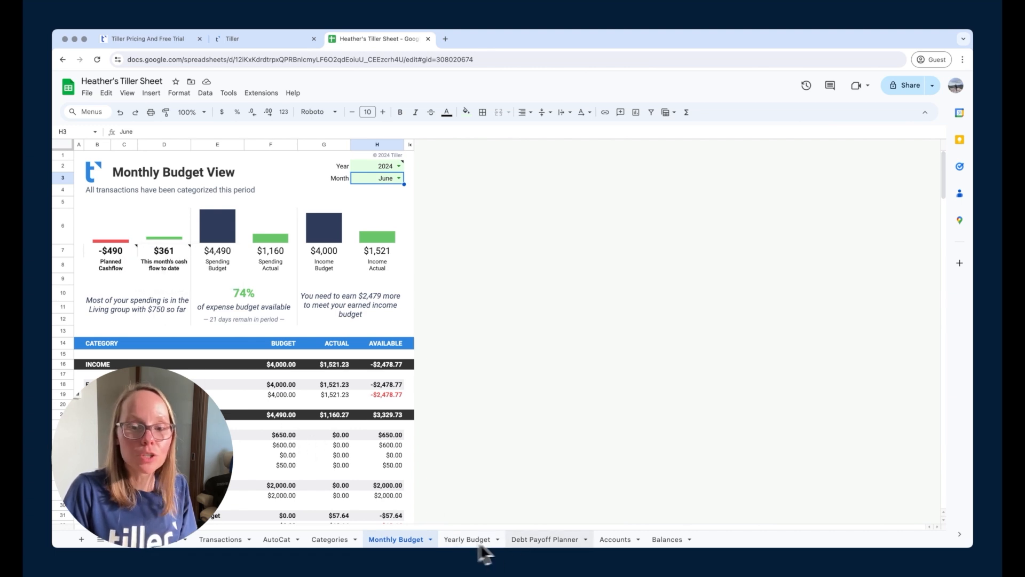
{"action": "left_click", "coordinate": [550, 540]}
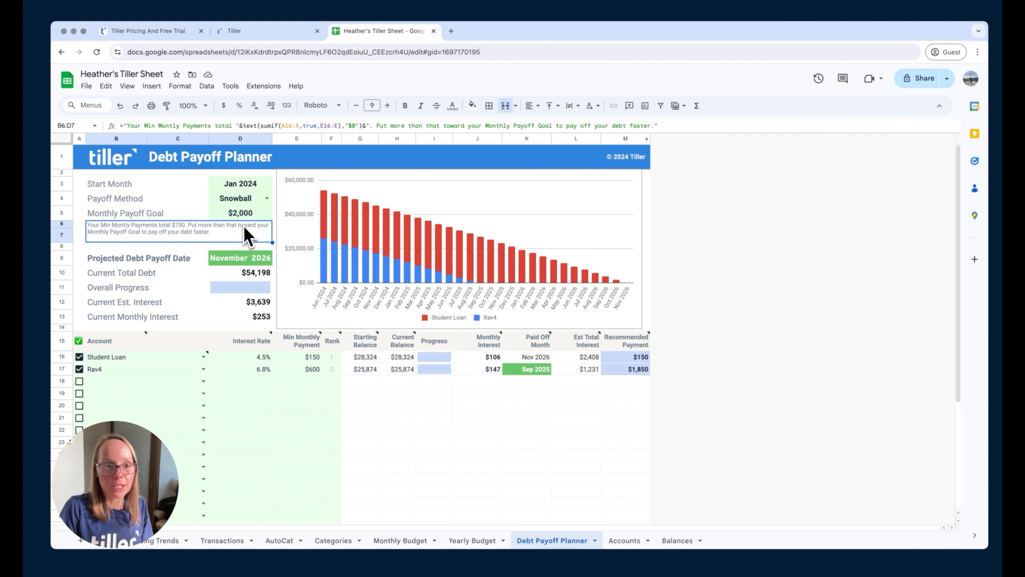
{"action": "left_click", "coordinate": [410, 540]}
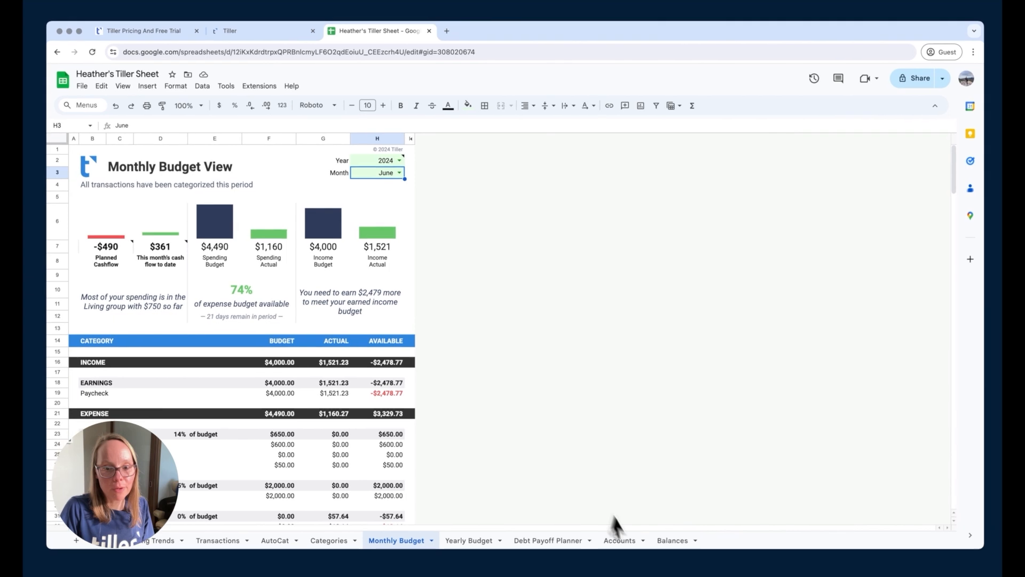
{"action": "left_click", "coordinate": [554, 545]}
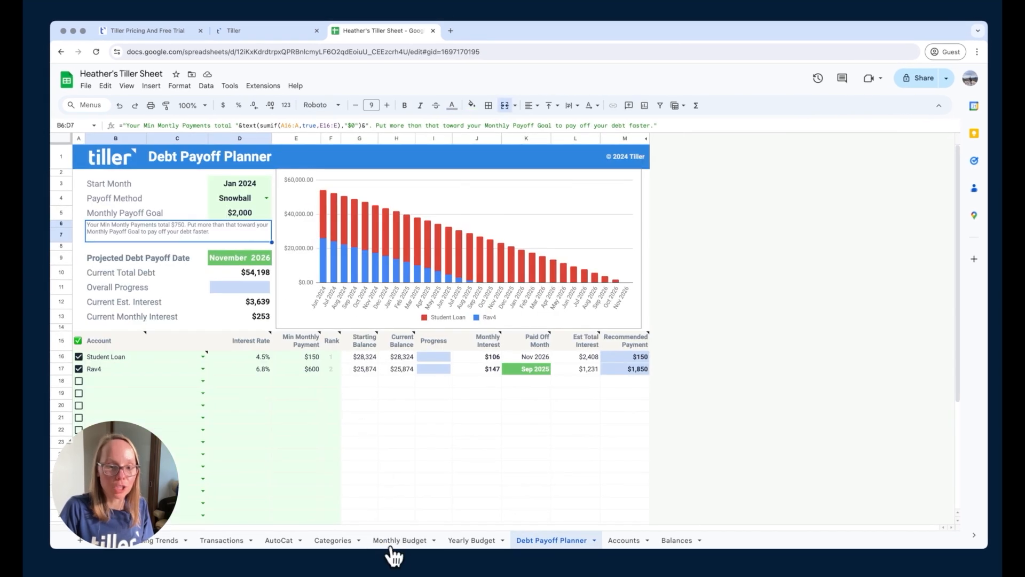
Step: Set the January 2024 budget for Debt Payoff in the Categories sheet to $1,500 and recheck the planned cashflow in Monthly Budget
{"action": "left_click", "coordinate": [329, 539]}
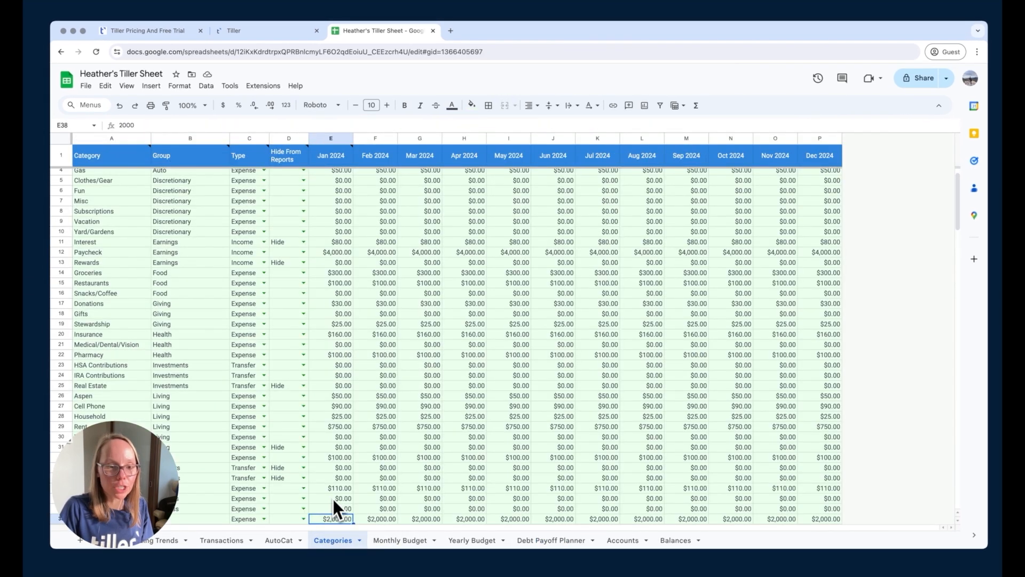
{"action": "scroll", "coordinate": [333, 496], "scroll_direction": "down", "scroll_amount": 3}
{"action": "type", "text": "1,500"}
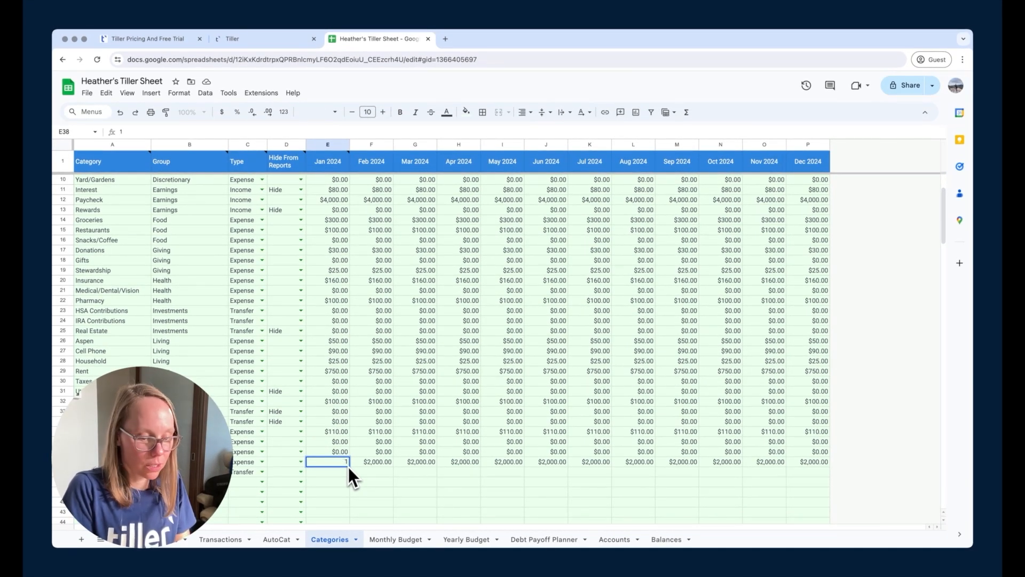
{"action": "key", "text": "Return"}
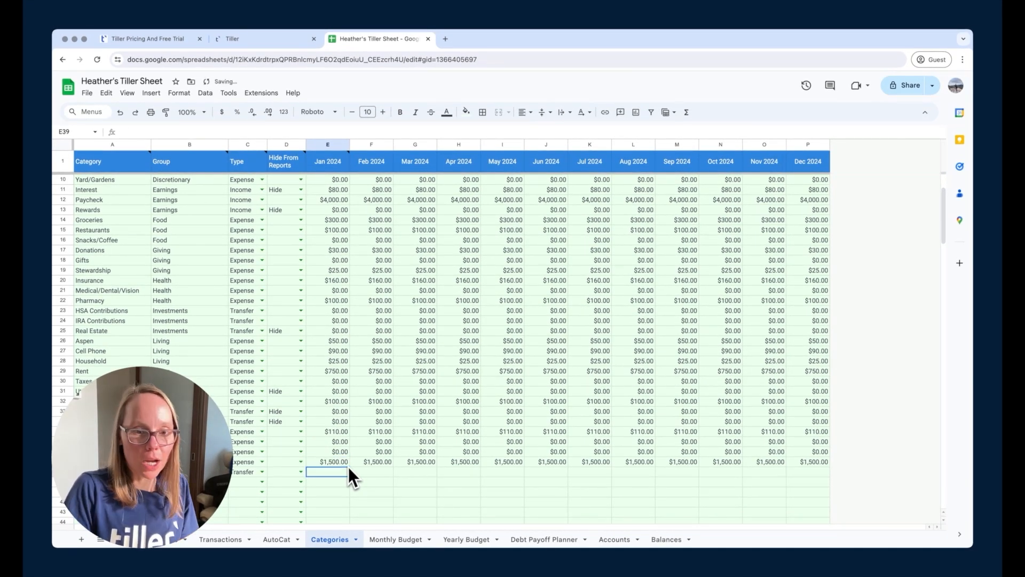
{"action": "left_click", "coordinate": [408, 539]}
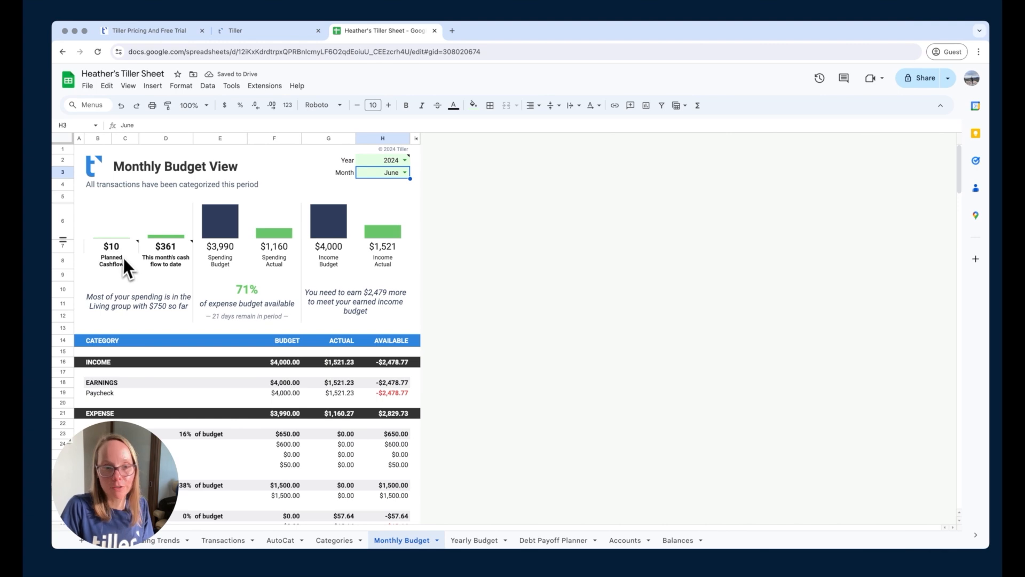
Step: Set the Monthly Payoff Goal in the Debt Payoff Planner to $1,500 and select the Rav4 account's monthly interest to examine it
{"action": "left_click", "coordinate": [566, 540]}
{"action": "left_click", "coordinate": [269, 223]}
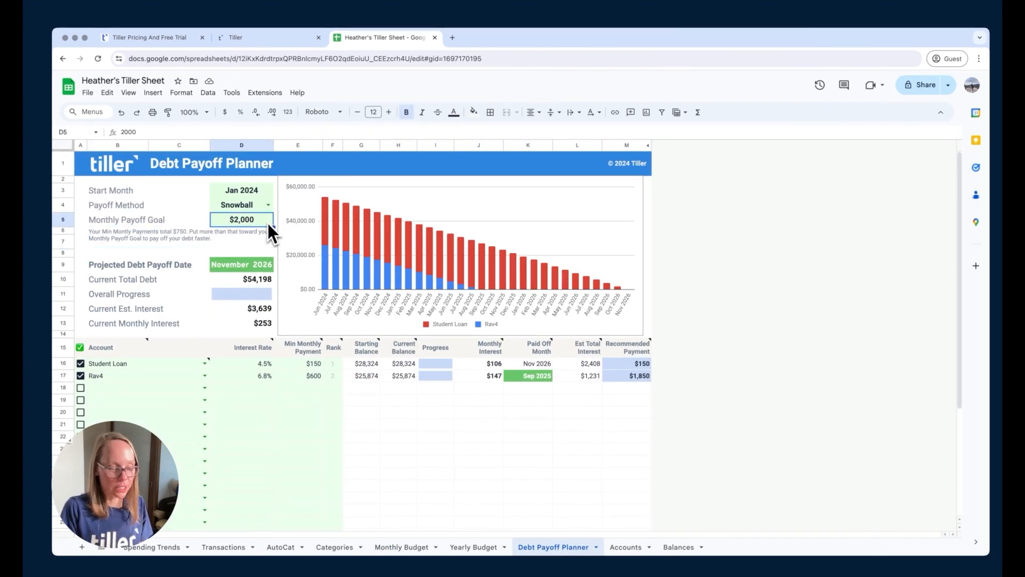
{"action": "type", "text": "1500"}
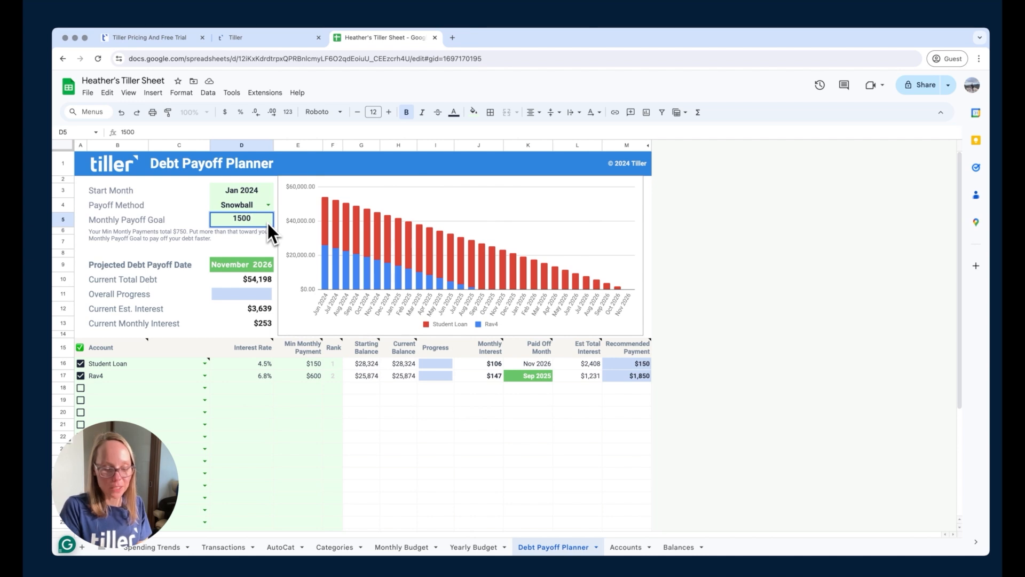
{"action": "key", "text": "Return"}
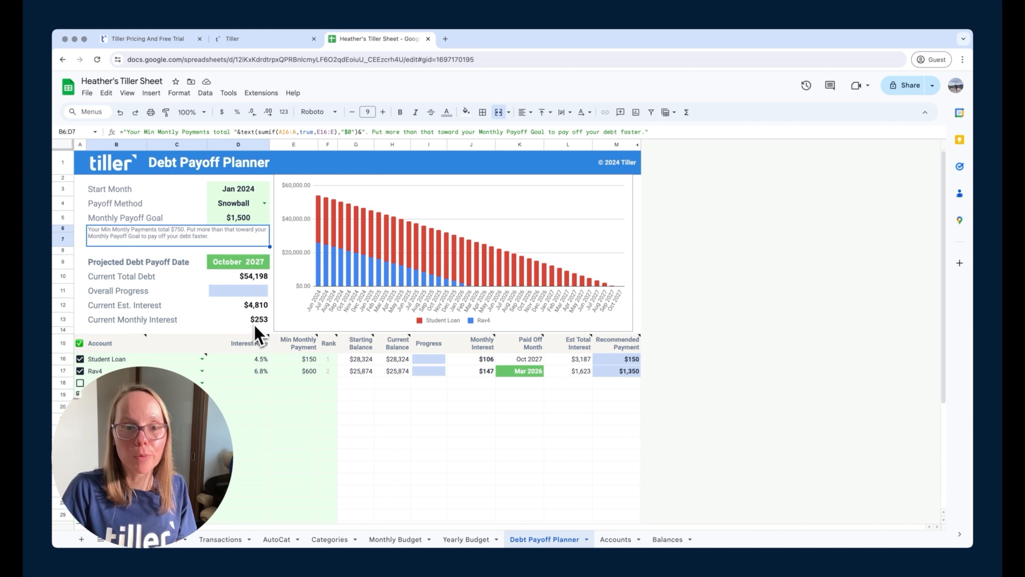
{"action": "mouse_move", "coordinate": [272, 348]}
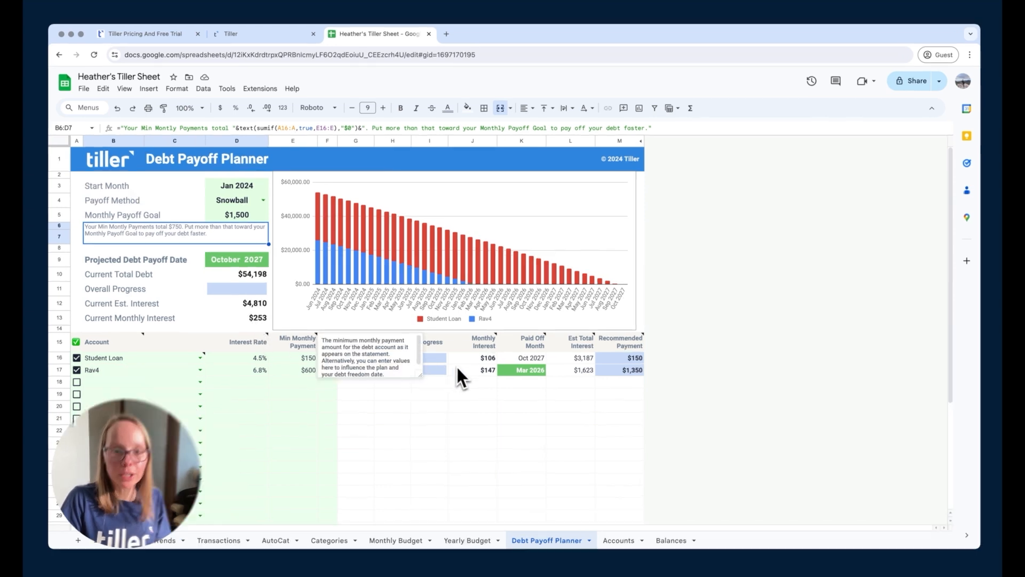
{"action": "left_click", "coordinate": [458, 369]}
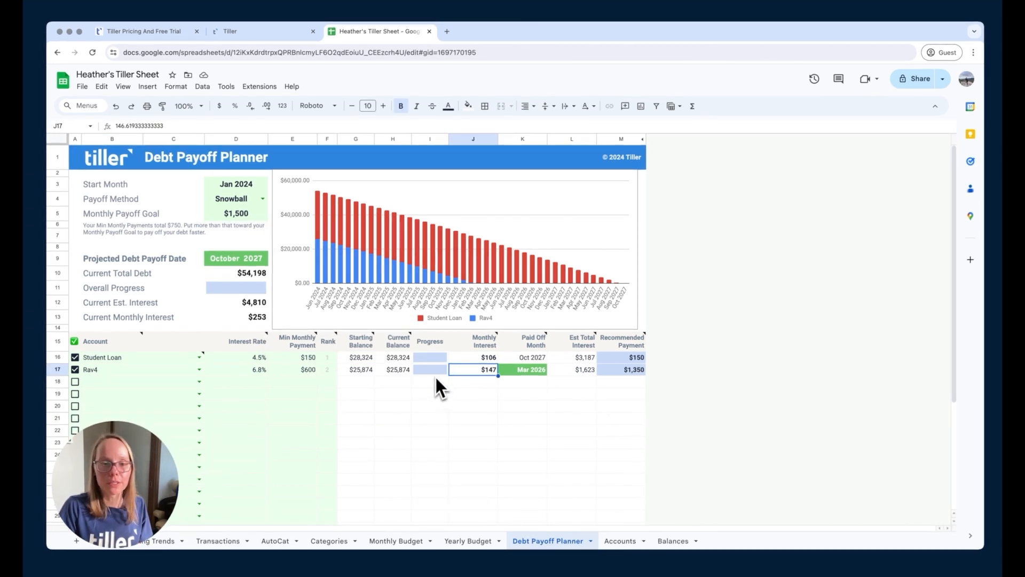